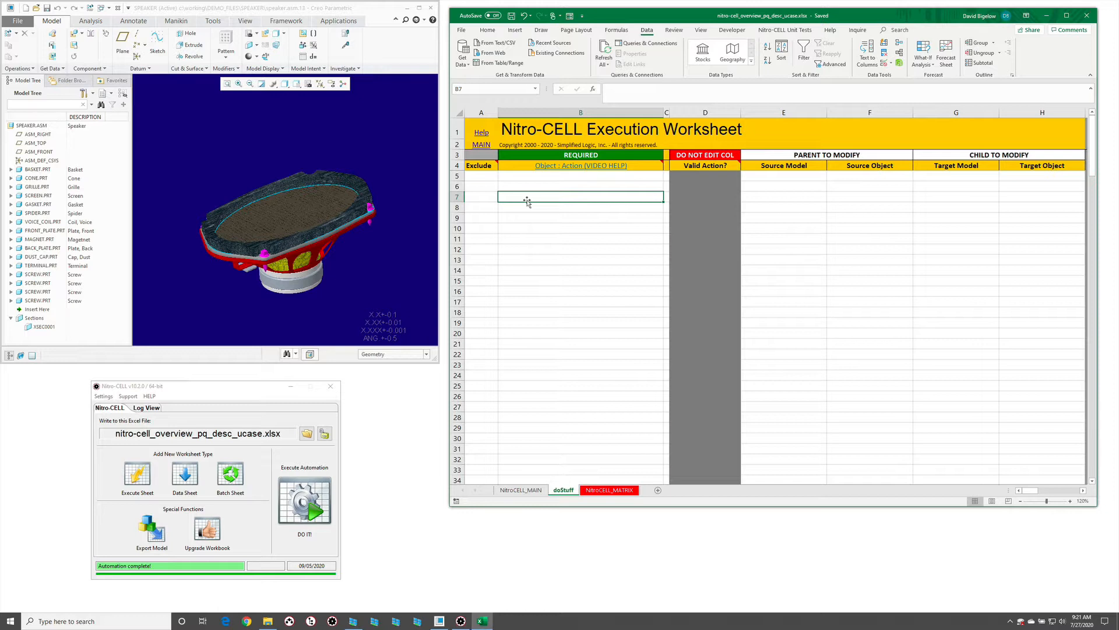
# Enter the application : ERASE_MEMORY command from nc_command in cell B7 of the doStuff sheet
pyautogui.moveTo(383, 245)
pyautogui.mouseDown()
pyautogui.moveTo(367, 229)
pyautogui.moveTo(375, 256)
pyautogui.mouseUp()
pyautogui.click(566, 193)
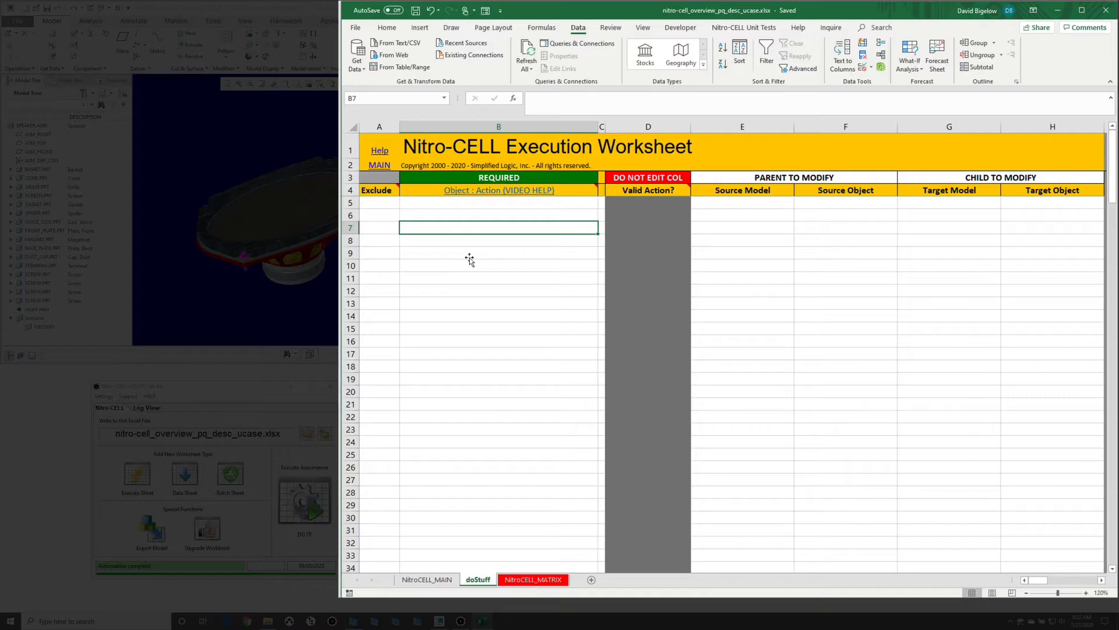
pyautogui.write('=nc_command[')
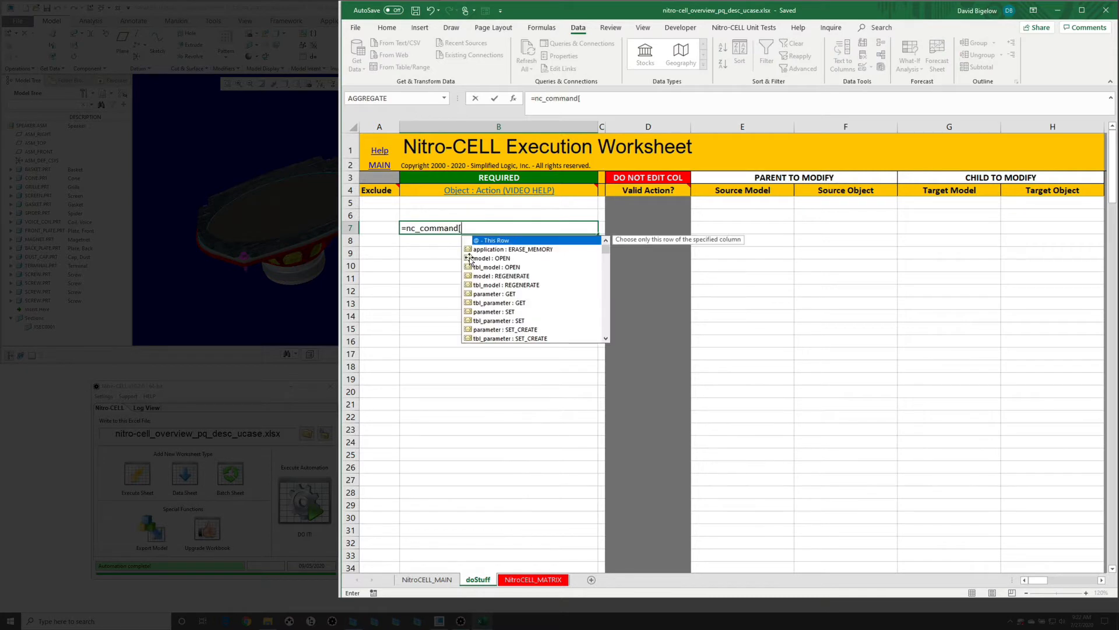
pyautogui.write('erase')
pyautogui.press('Tab')
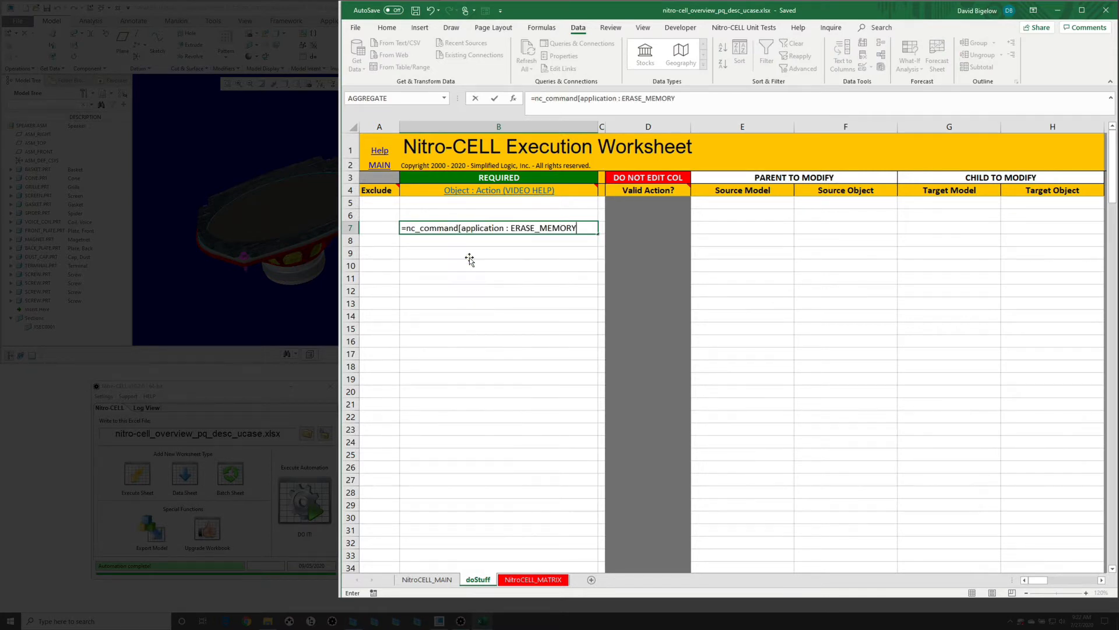
pyautogui.press('Return')
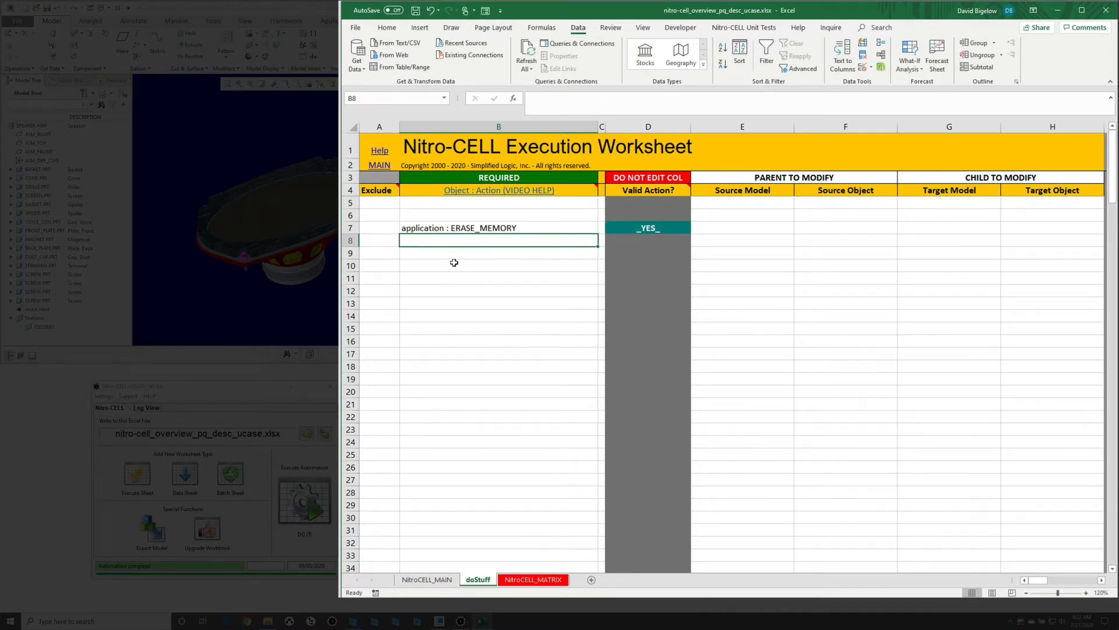
# Enter the worksheet : TABLE_CREATE command from nc_command in cell B10
pyautogui.click(454, 262)
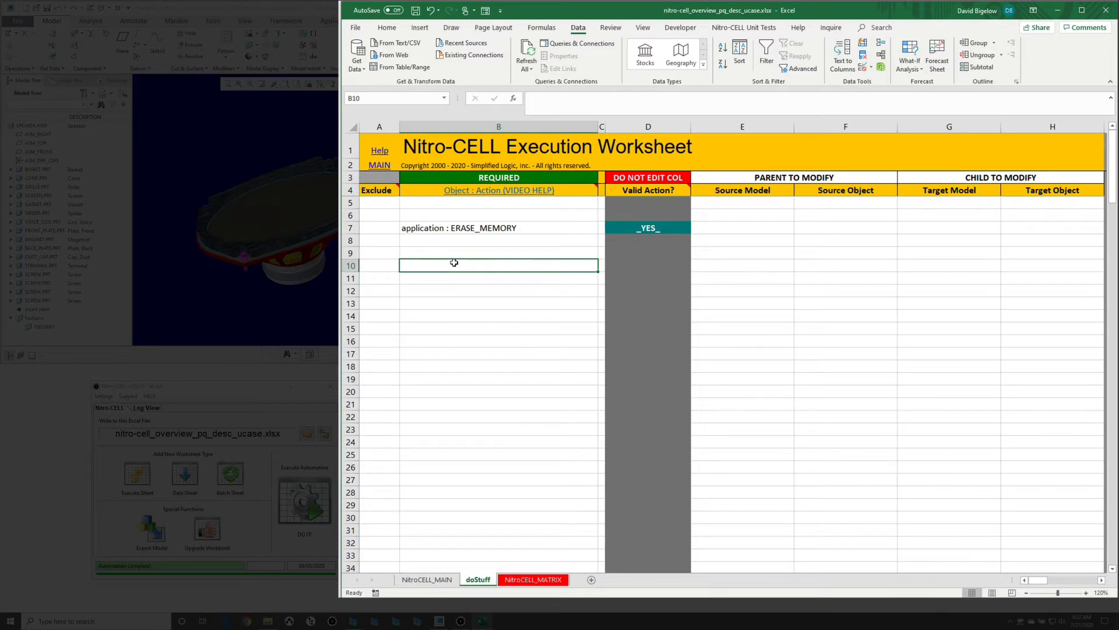
pyautogui.write('=nc_command')
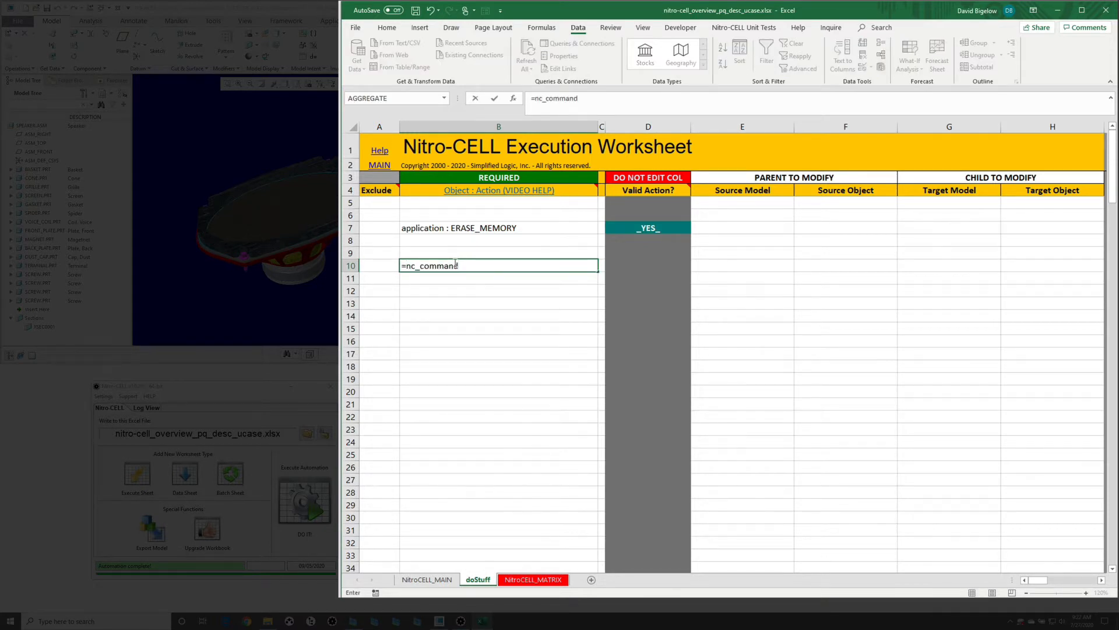
pyautogui.write('[work')
pyautogui.press('Tab')
pyautogui.write('a')
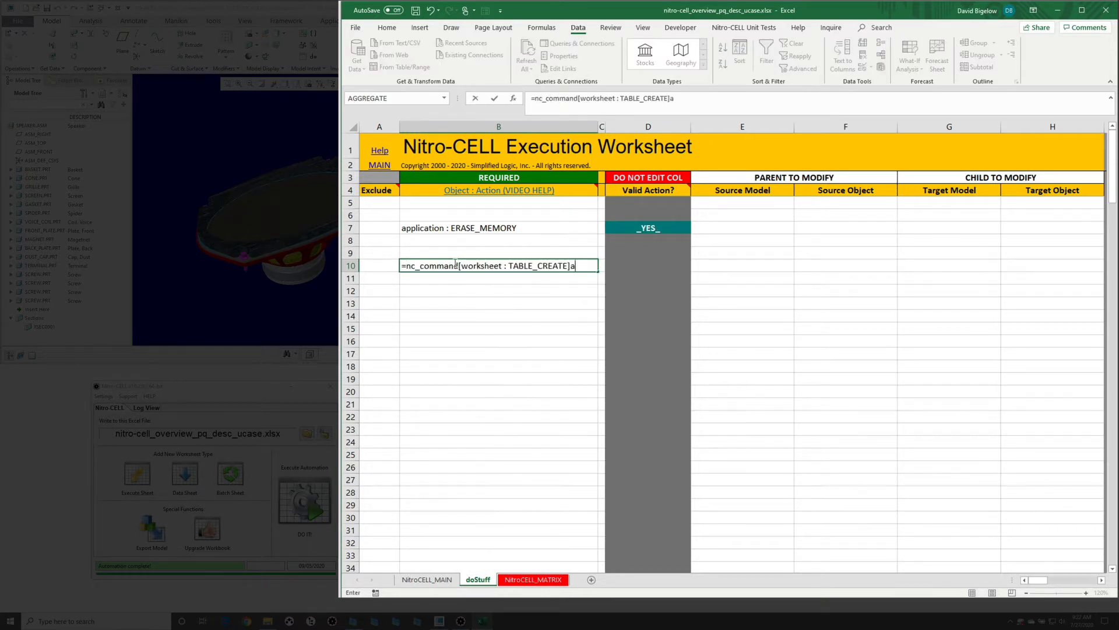
pyautogui.press('Return')
pyautogui.press('Return')
pyautogui.press('BackSpace')
pyautogui.press('Return')
# Set the TABLE_CREATE row's table name to fileList and its target worksheet to wowTab
pyautogui.click(752, 265)
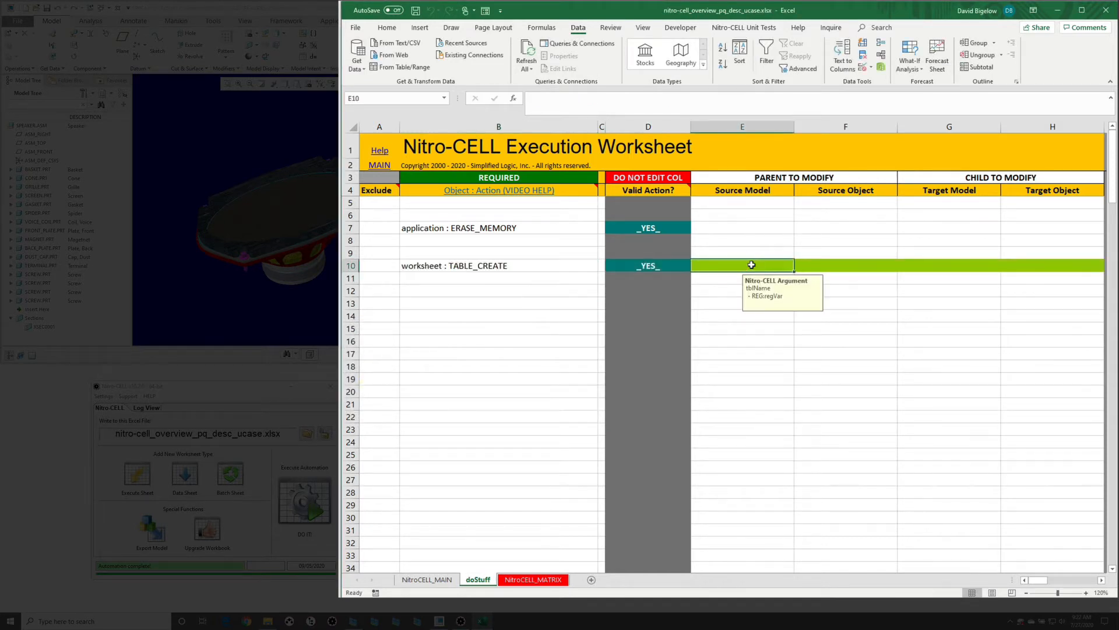
pyautogui.write('fileList')
pyautogui.press('Return')
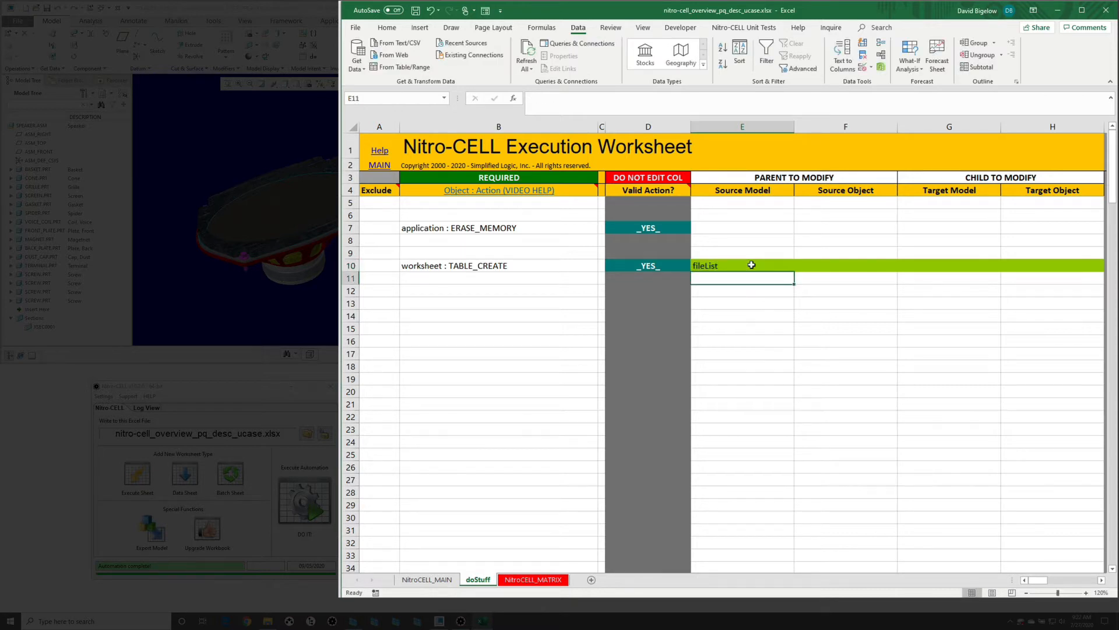
pyautogui.click(914, 266)
pyautogui.write('wow')
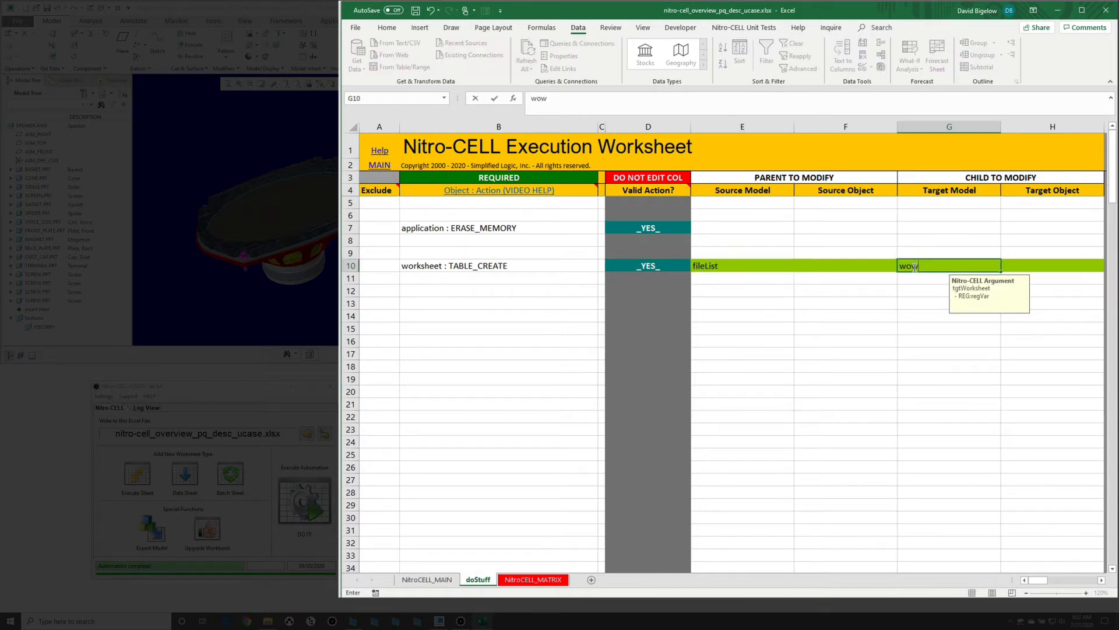
pyautogui.write('Tab')
pyautogui.press('Return')
# Enter the tbl_application : LIST_FILES command from nc_command in cell B11
pyautogui.click(493, 278)
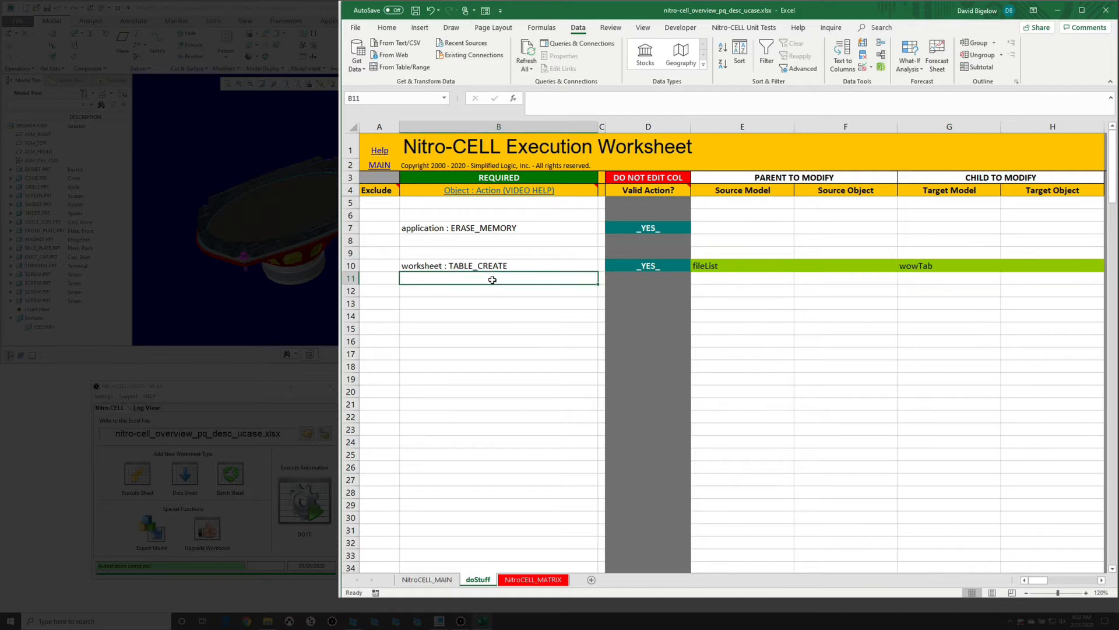
pyautogui.write('=nc_command[')
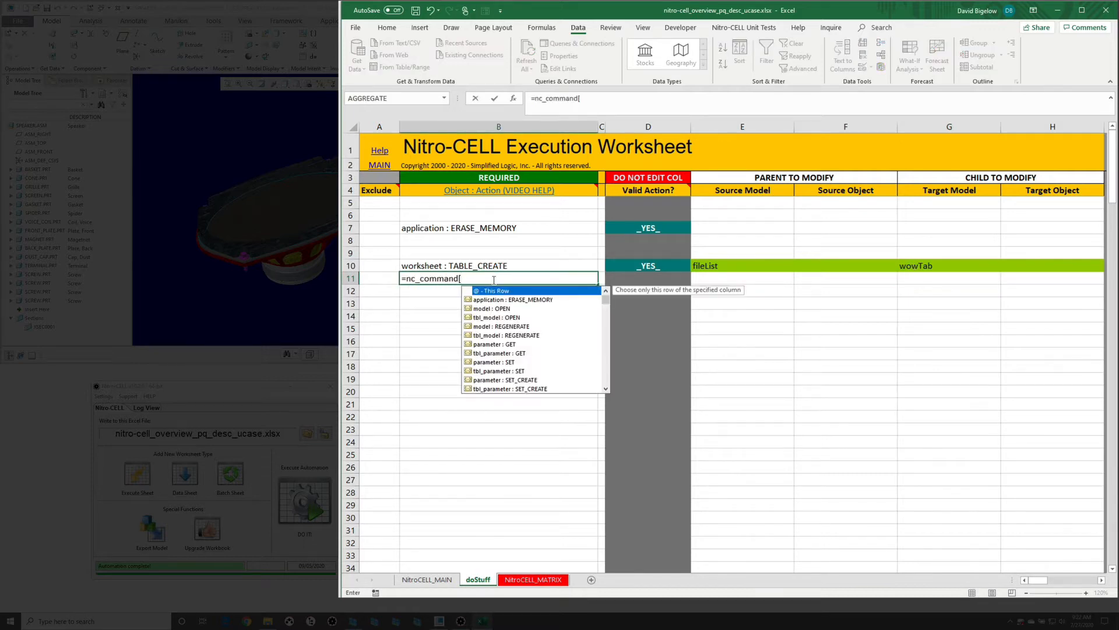
pyautogui.write('list_file')
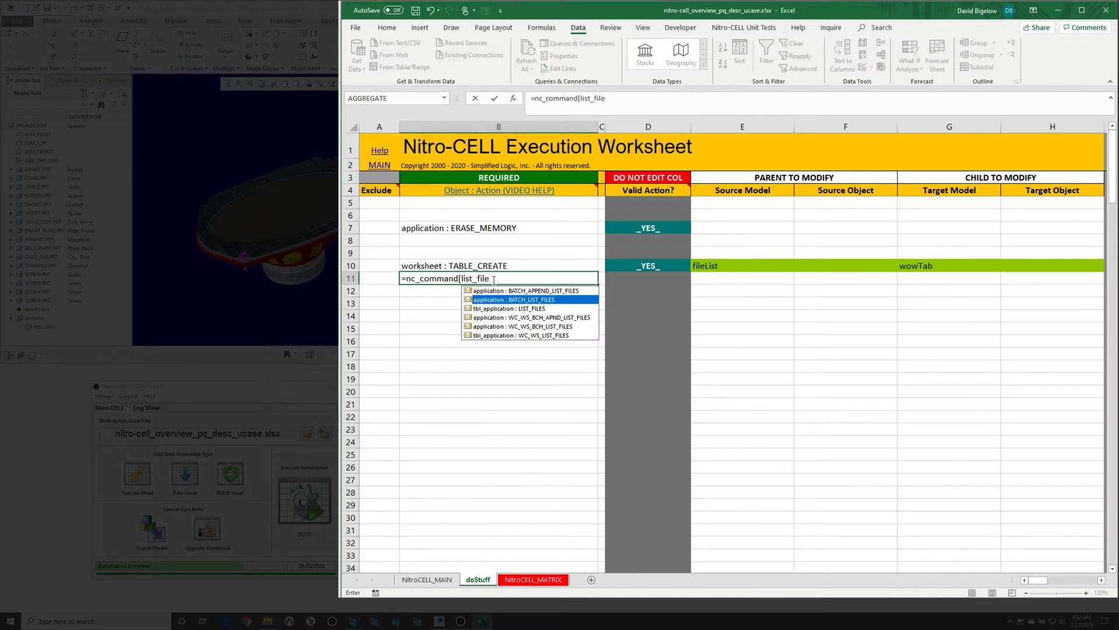
pyautogui.press('Down')
pyautogui.press('Tab')
pyautogui.press('Return')
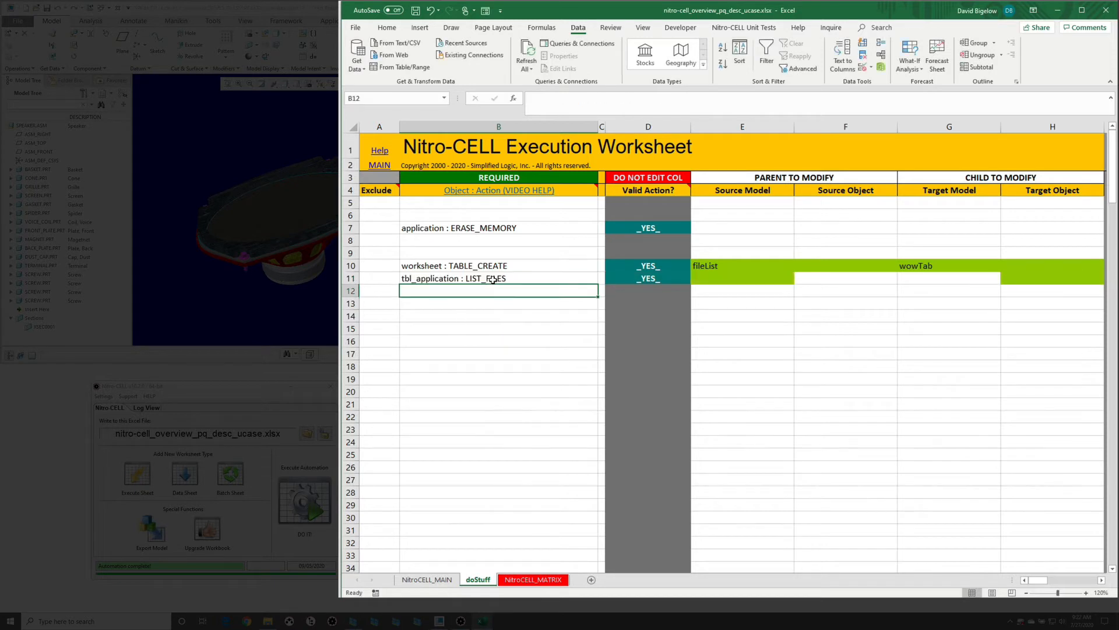
# Set the LIST_FILES row's source model to *.prt and copy fileList into its target object
pyautogui.click(743, 278)
pyautogui.write('*.prt')
pyautogui.press('Return')
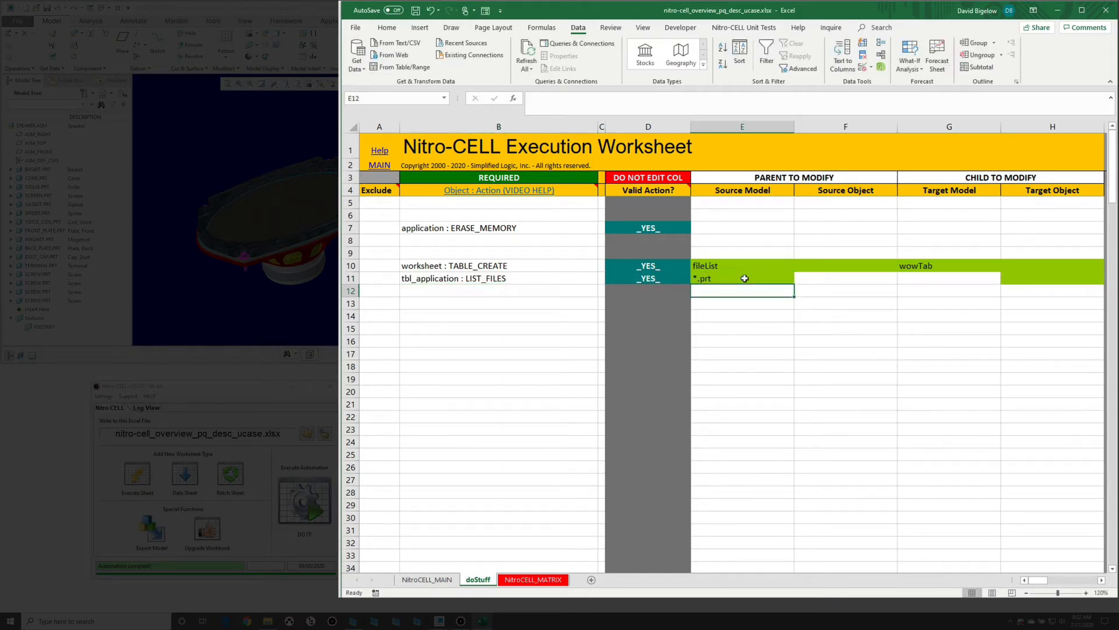
pyautogui.click(758, 266)
pyautogui.hotkey('ctrl', 'c')
pyautogui.click(1032, 278)
pyautogui.hotkey('ctrl', 'v')
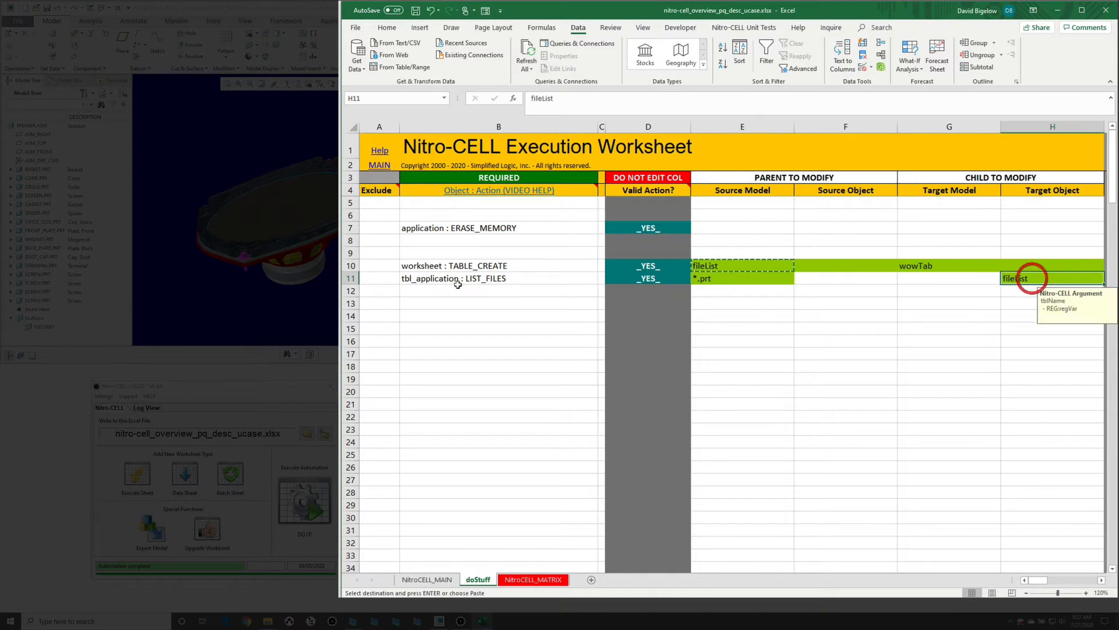
# Duplicate the LIST_FILES row into row 12 and change the copy's source model to *.asm
pyautogui.click(350, 278)
pyautogui.hotkey('ctrl', 'c')
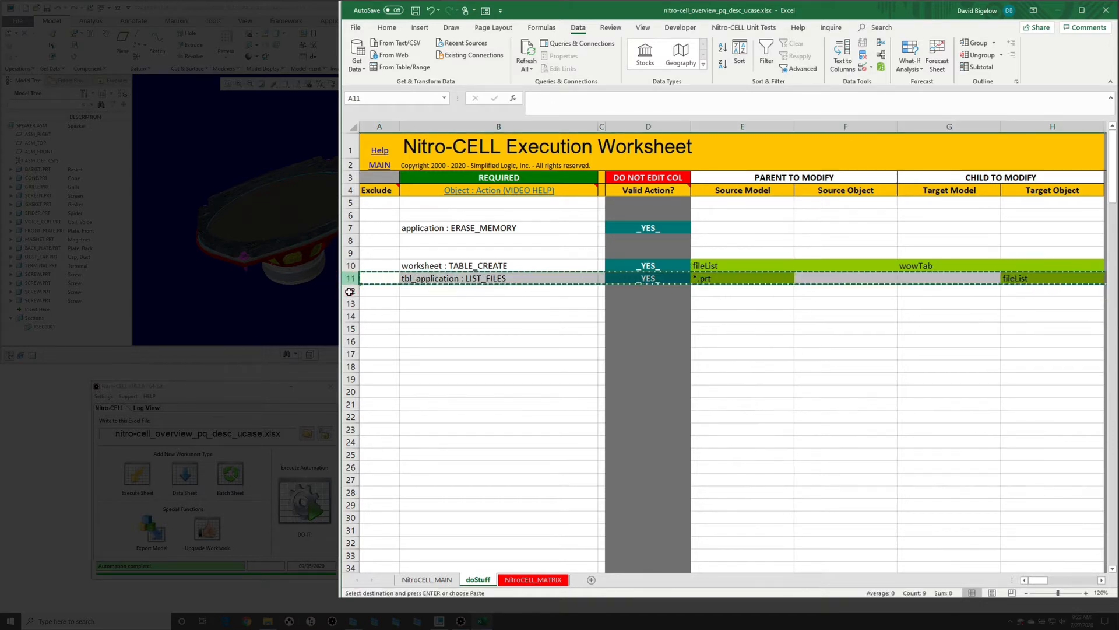
pyautogui.click(350, 291)
pyautogui.hotkey('ctrl', 'v')
pyautogui.click(726, 292)
pyautogui.doubleClick(726, 291)
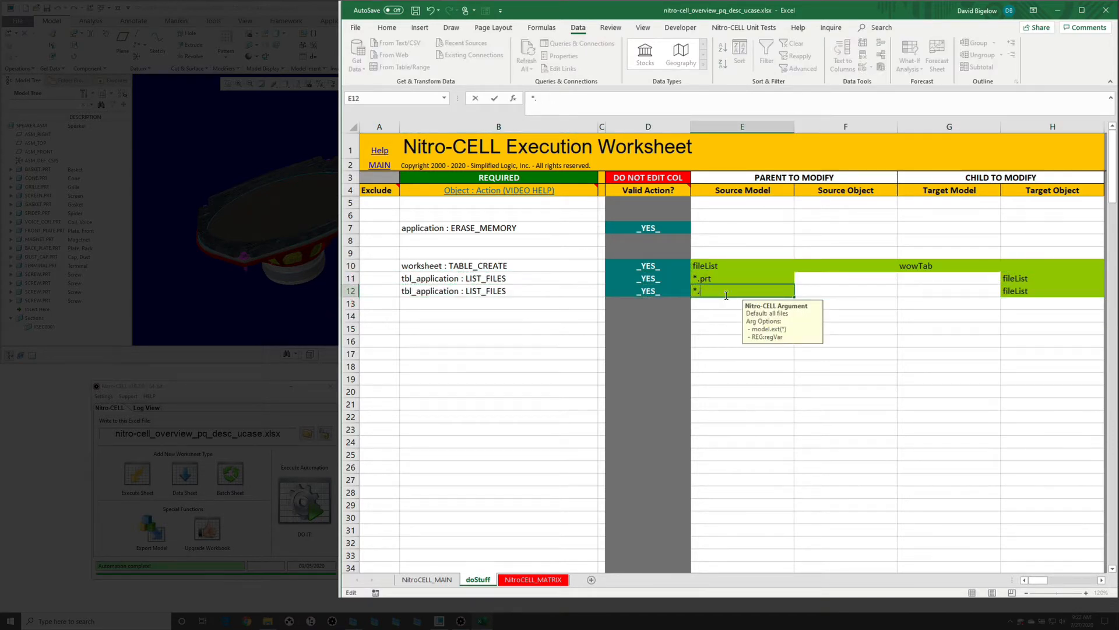
pyautogui.write('asm')
pyautogui.press('Return')
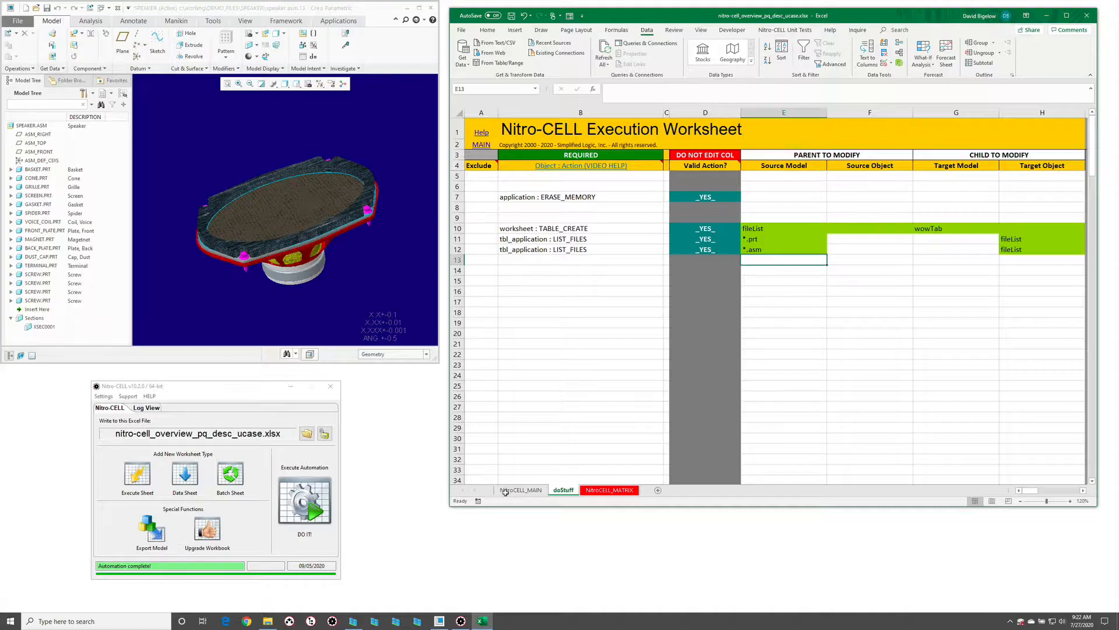
# Execute the Nitro-CELL automation and autofit columns A and B of the file table on the wowTab sheet
pyautogui.click(303, 500)
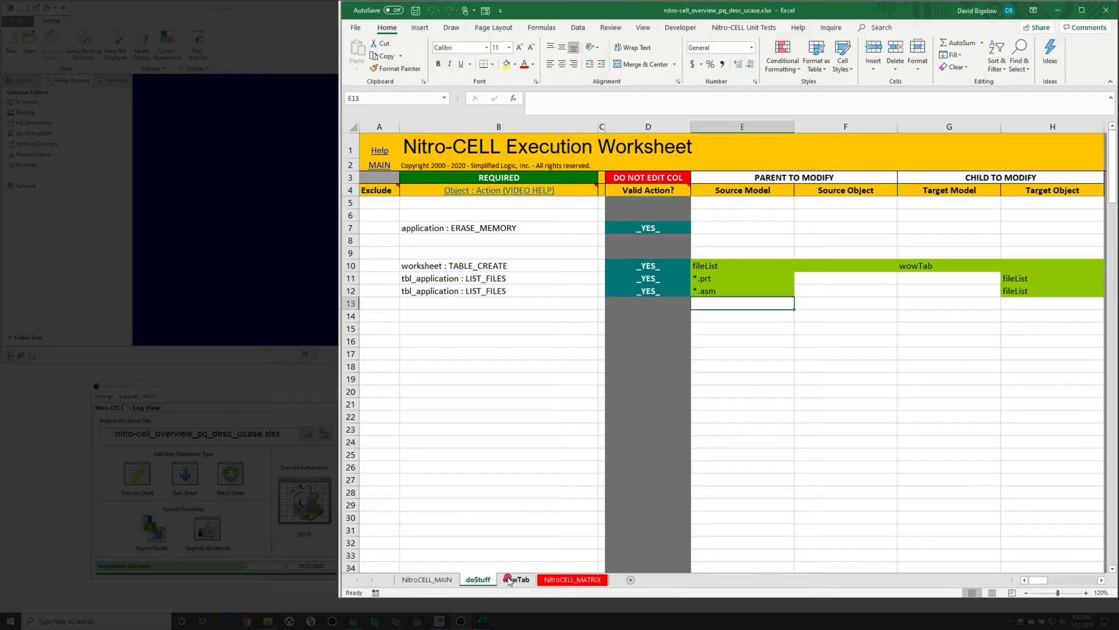
pyautogui.click(595, 489)
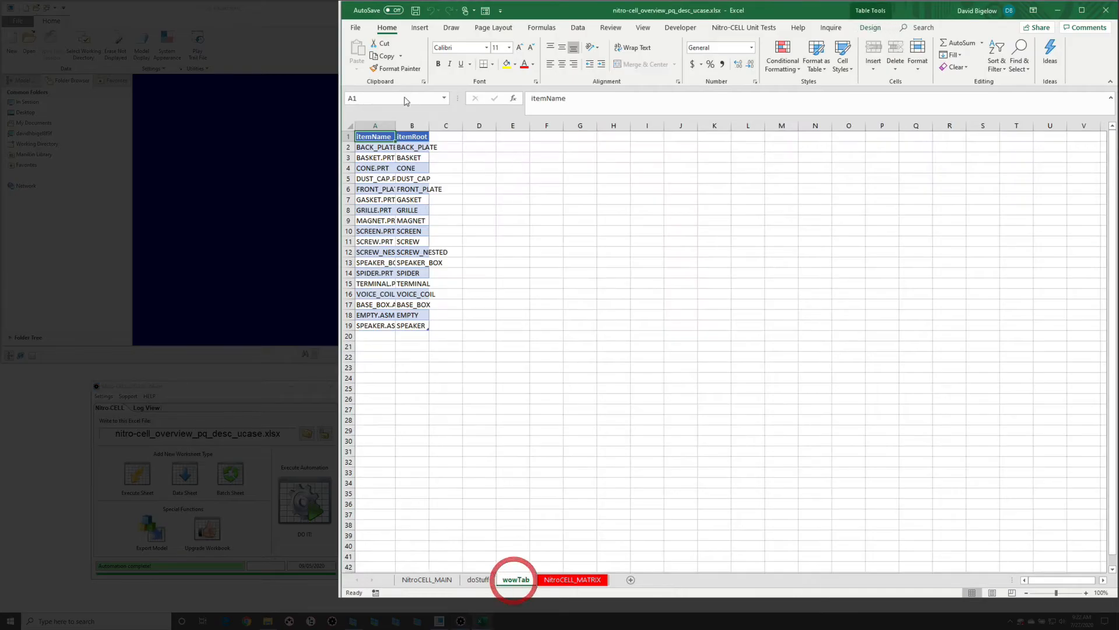
pyautogui.moveTo(377, 126); pyautogui.dragTo(415, 127)
pyautogui.doubleClick(395, 125)
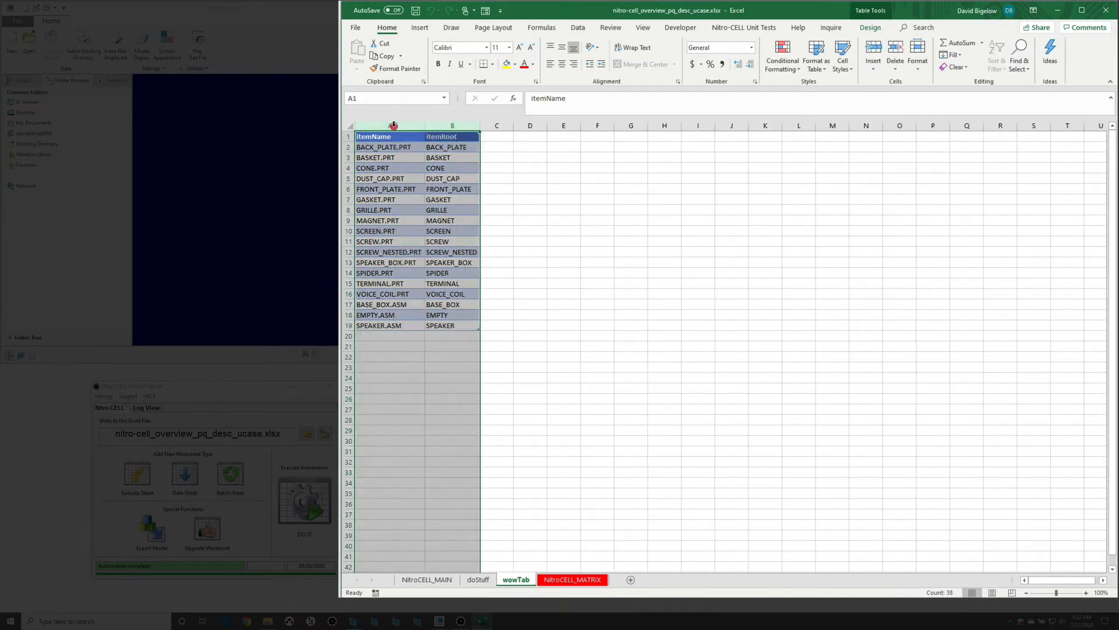
pyautogui.click(431, 251)
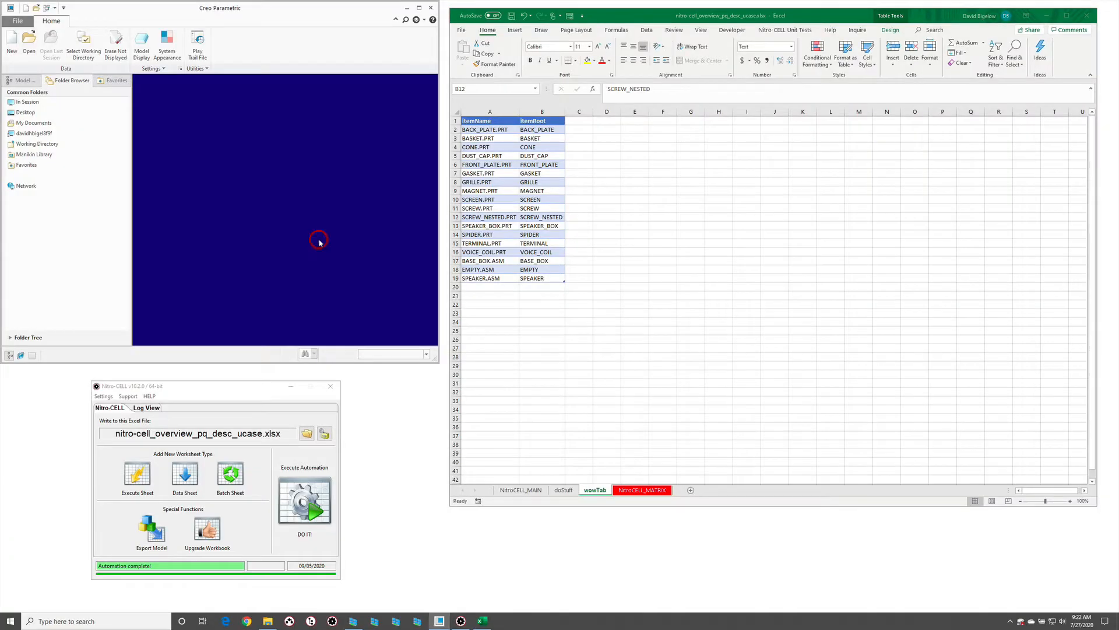
# Switch to Creo Parametric and check the In Session file list for models in memory
pyautogui.hotkey('ctrl', 'o')
pyautogui.click(423, 252)
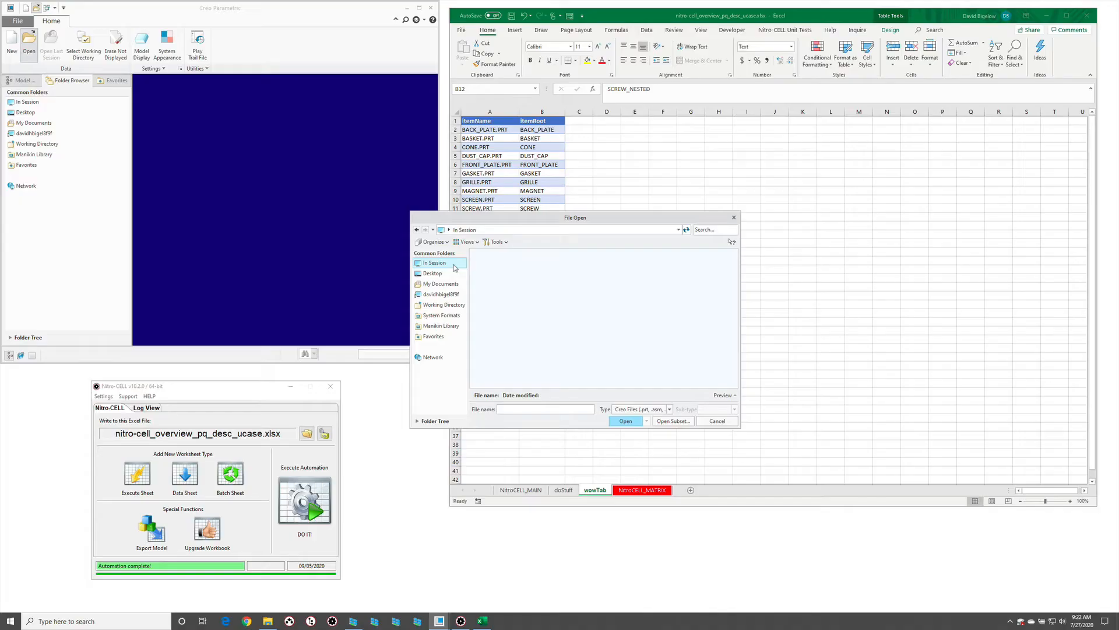
pyautogui.press('Escape')
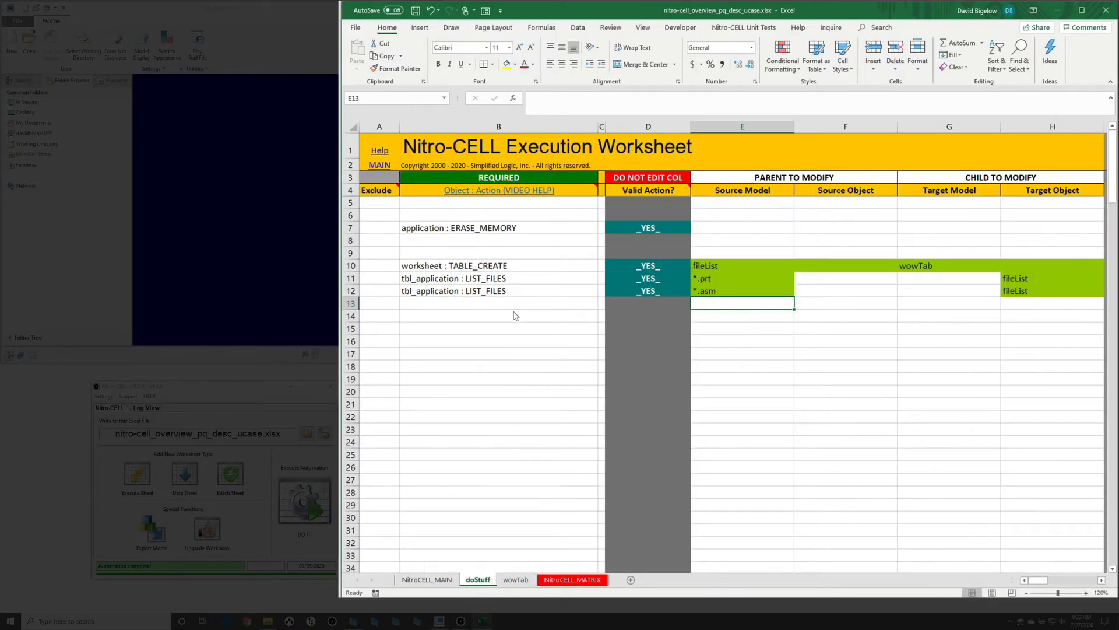
# Enter the tbl_model : OPEN command from nc_command in cell B15 of the doStuff sheet
pyautogui.click(485, 327)
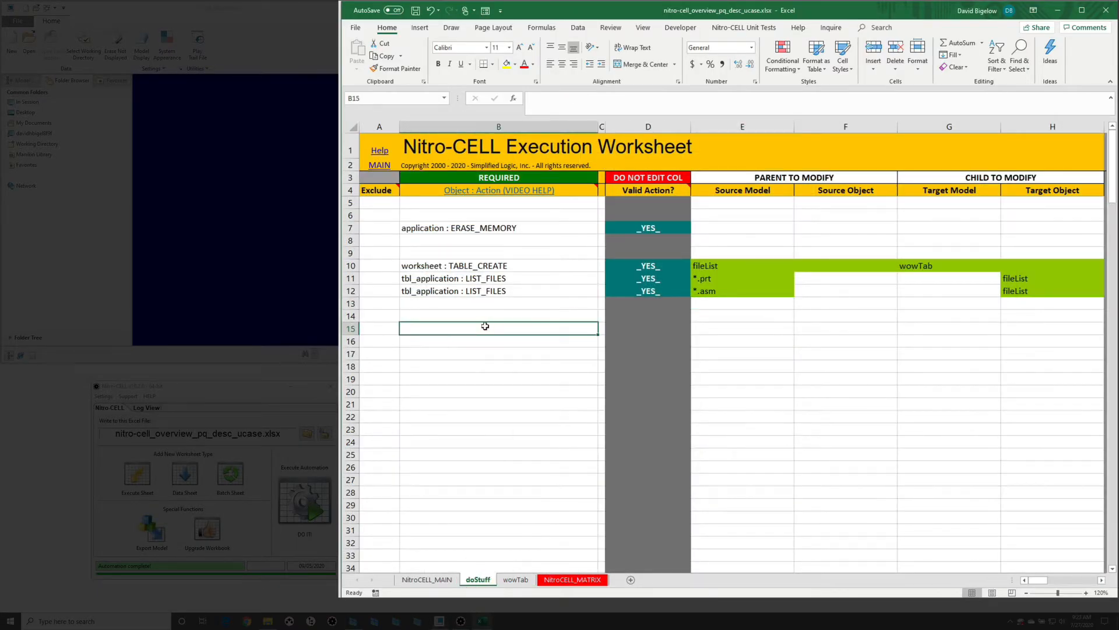
pyautogui.write('=nc_command[')
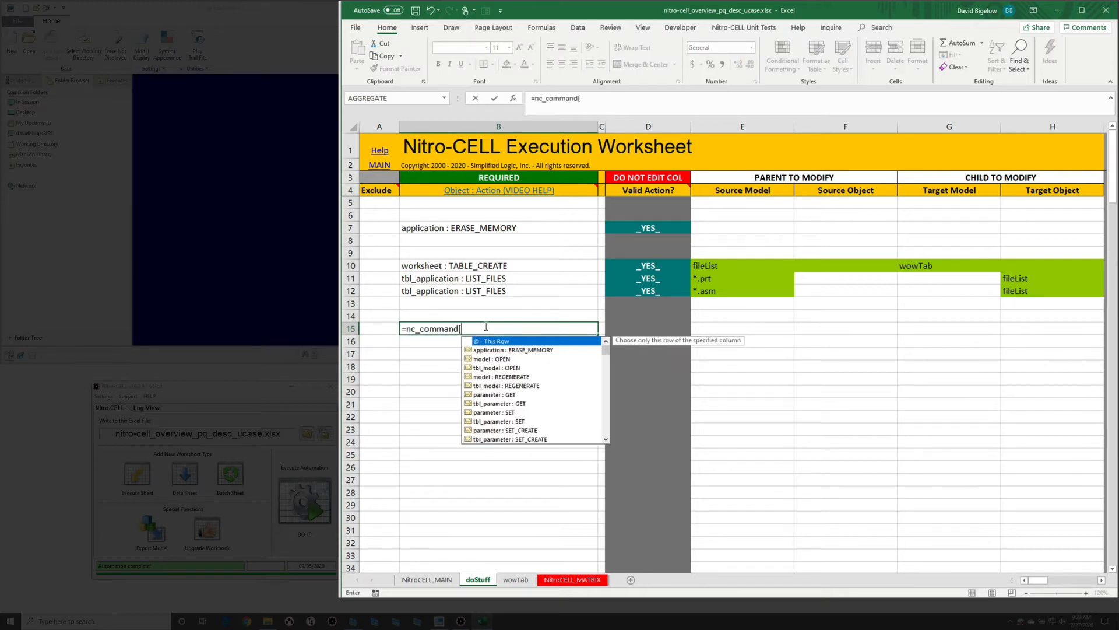
pyautogui.write('tbl_')
pyautogui.press('Down')
pyautogui.press('Tab')
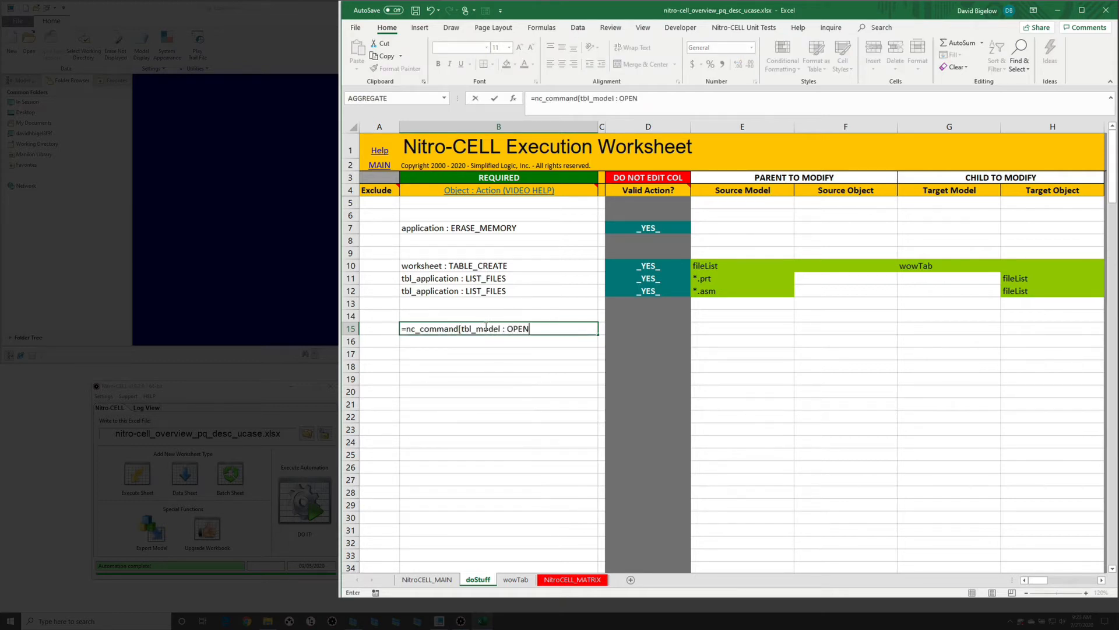
pyautogui.press('Return')
# Set the source model of the tbl_model : OPEN row to TBL:fileList
pyautogui.click(736, 328)
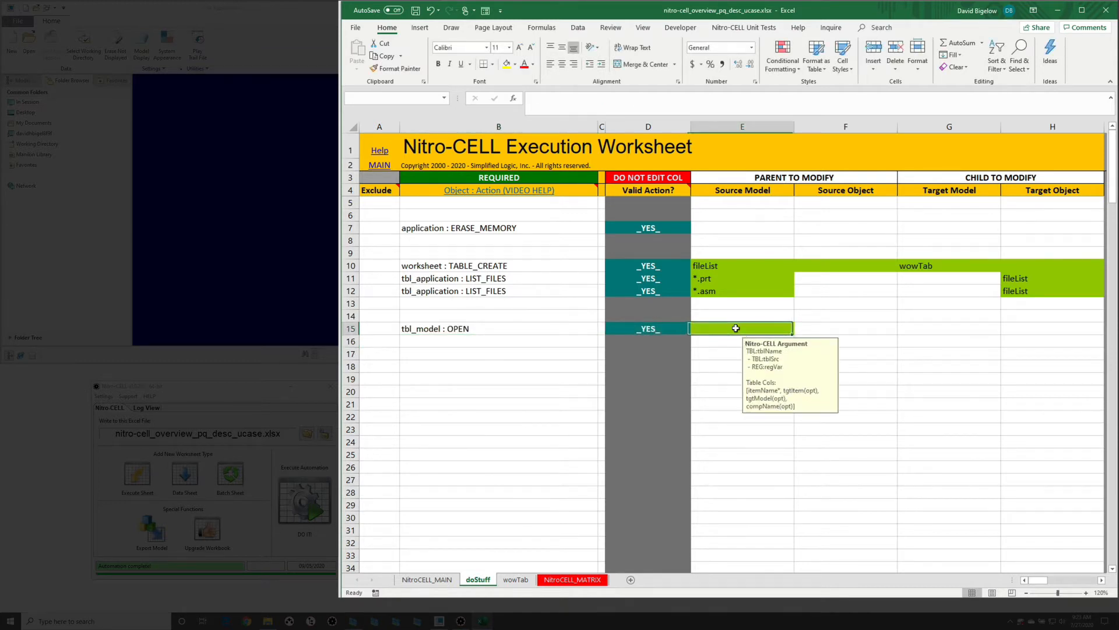
pyautogui.write('TBL:')
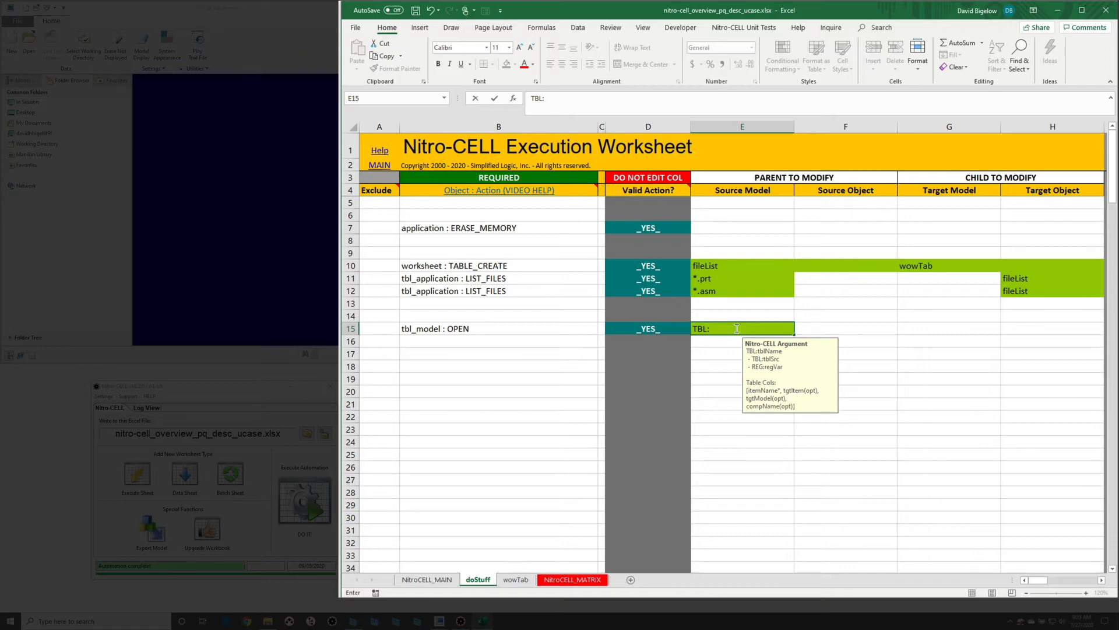
pyautogui.write('fileList')
pyautogui.press('Return')
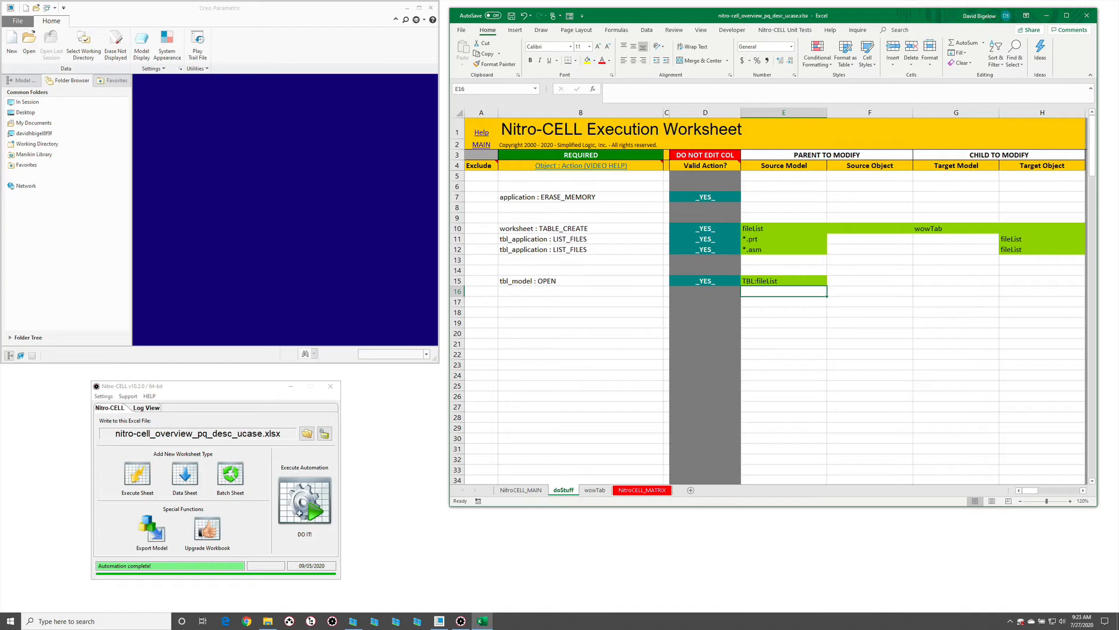
# Execute the automation and check the In Session file list in Creo Parametric for the opened models
pyautogui.click(300, 507)
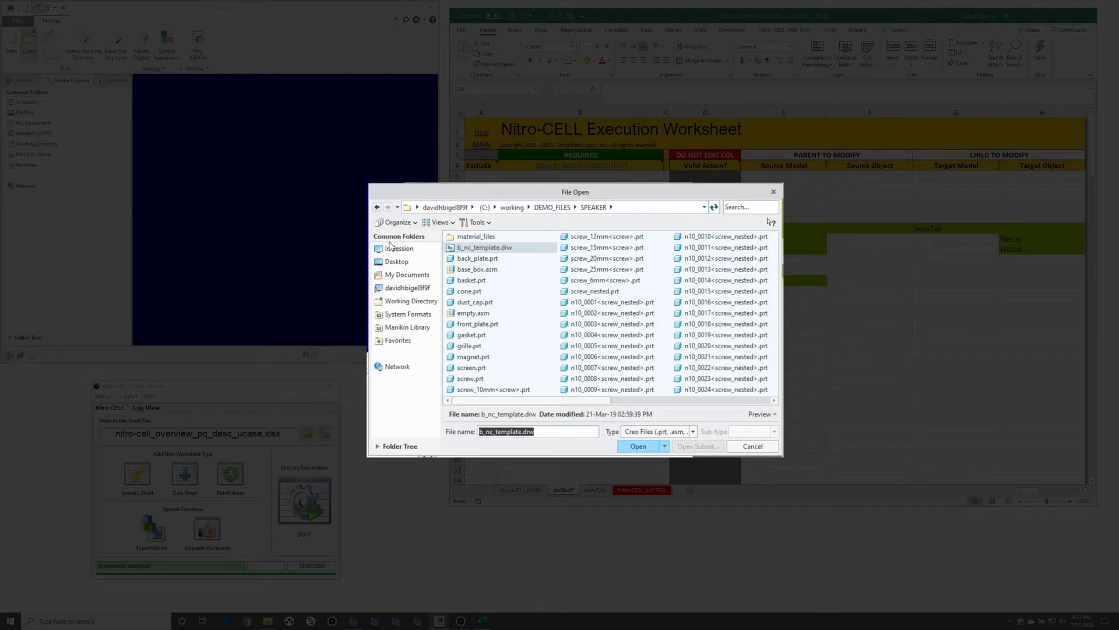
pyautogui.click(398, 248)
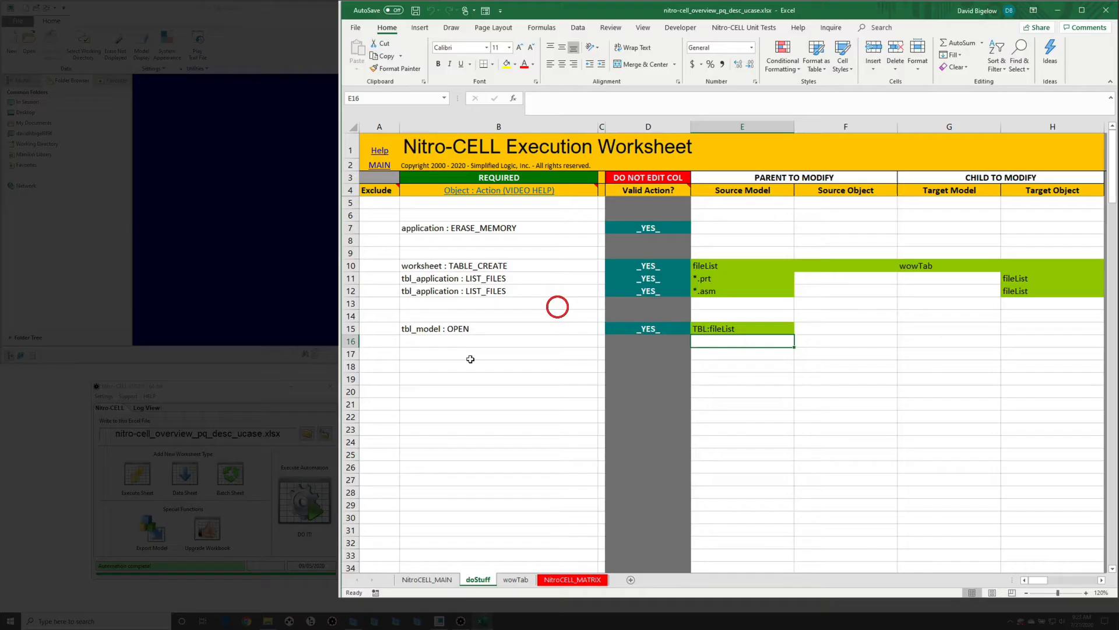
# Enter the worksheet : TABLE_CREATE command from nc_command in cell B18 of the doStuff sheet
pyautogui.click(559, 310)
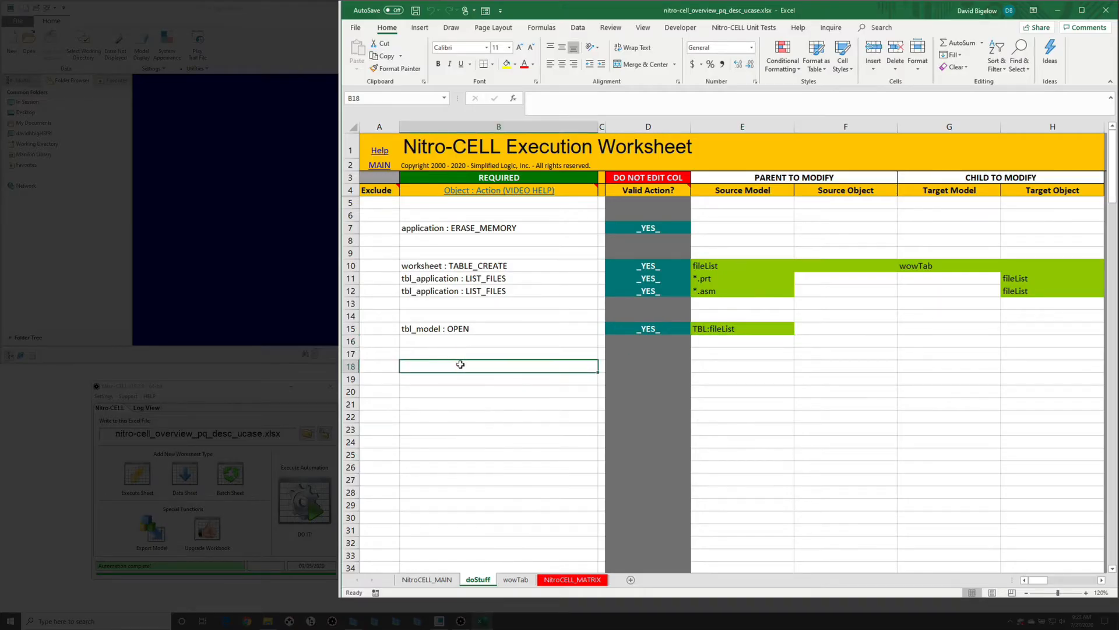
pyautogui.write('=nc')
pyautogui.press('Tab')
pyautogui.write('[')
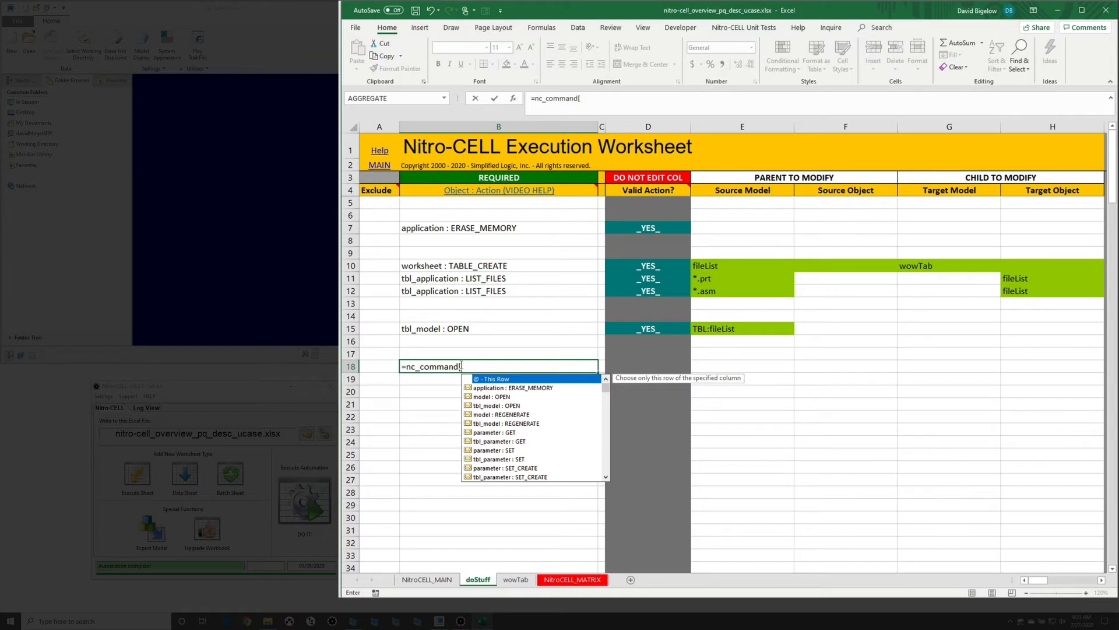
pyautogui.write('table')
pyautogui.press('Down')
pyautogui.press('Tab')
pyautogui.press('Return')
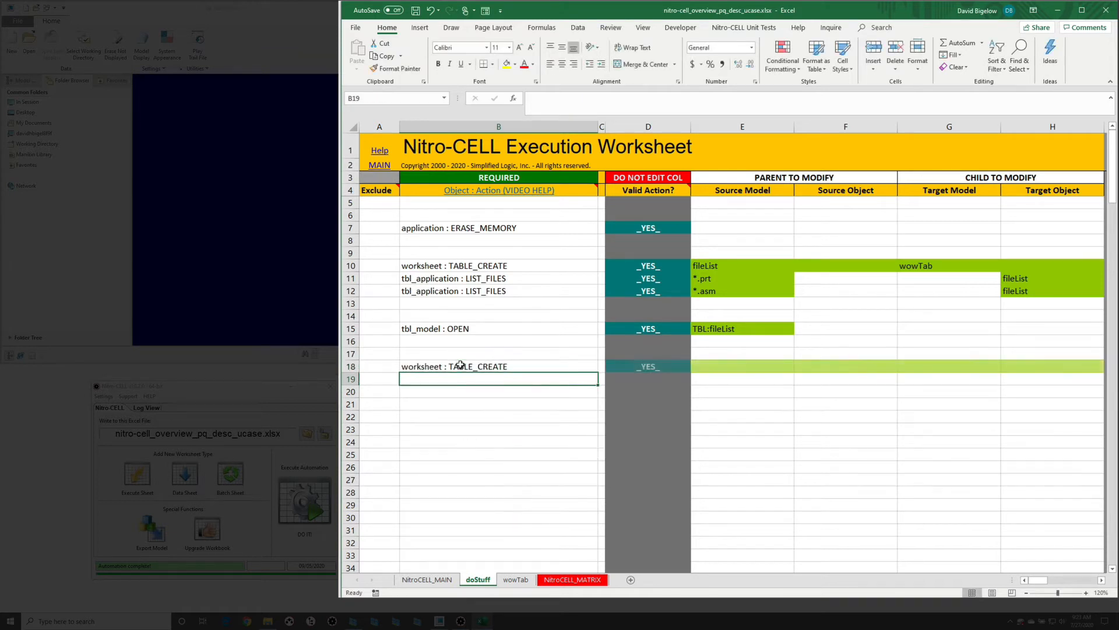
# Name the table in the row 18 TABLE_CREATE action paramList and copy wowTab in as its target model
pyautogui.write('param')
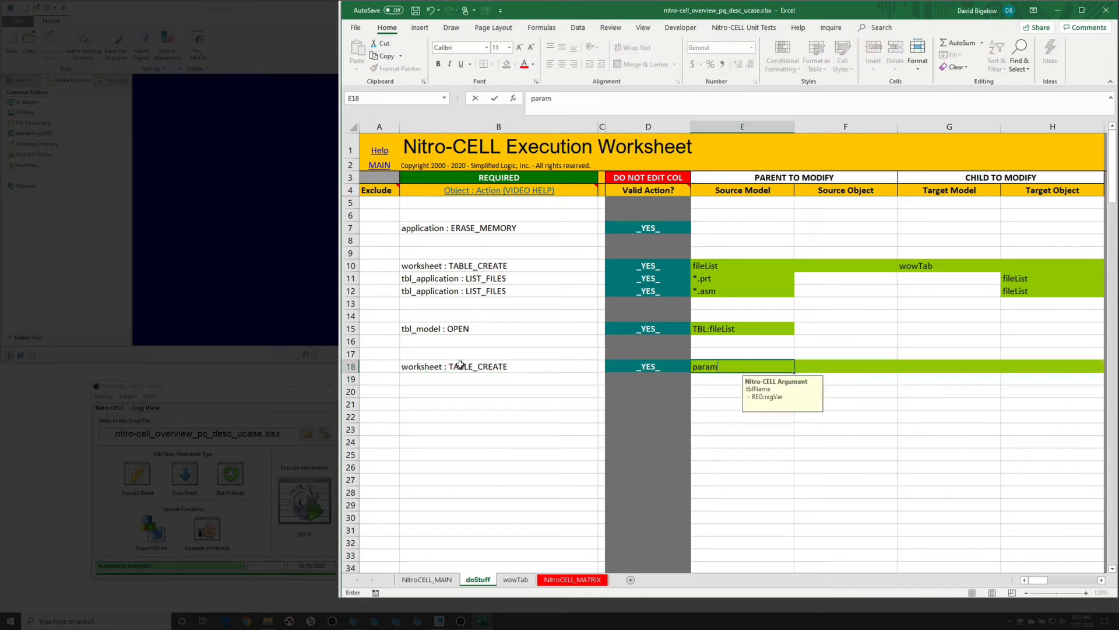
pyautogui.write('List')
pyautogui.press('Return')
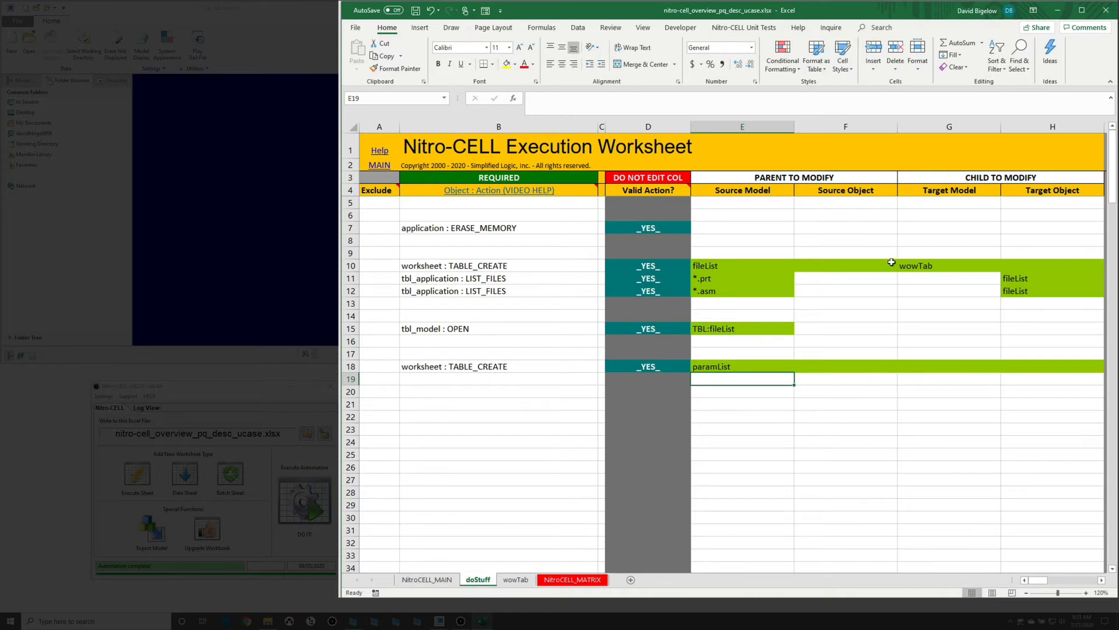
pyautogui.click(929, 267)
pyautogui.hotkey('ctrl', 'c')
pyautogui.click(905, 369)
pyautogui.hotkey('ctrl', 'v')
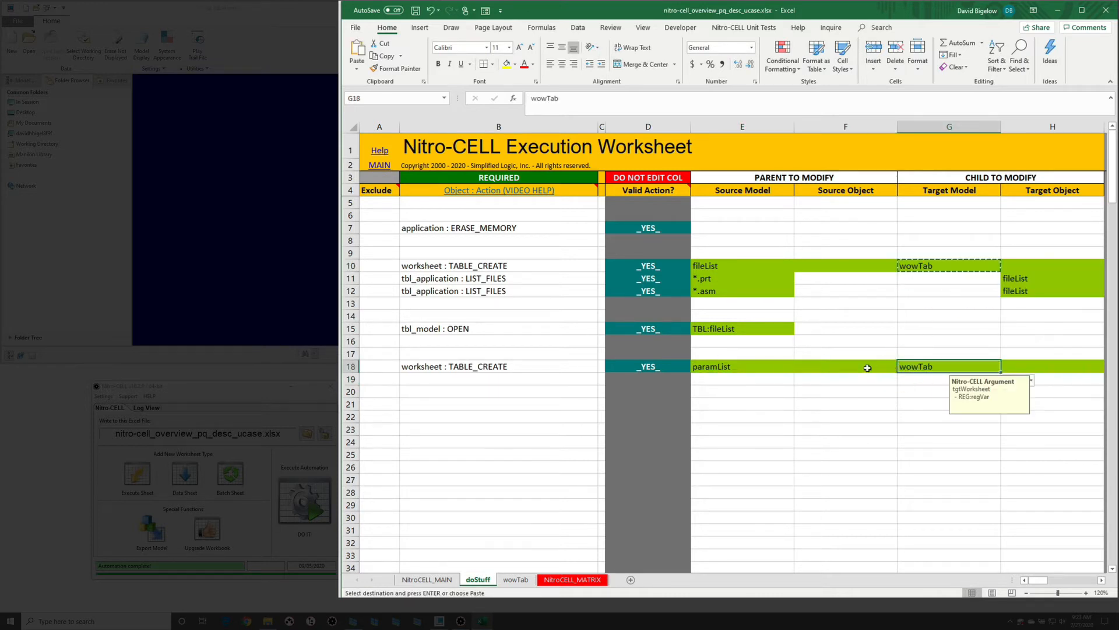
pyautogui.press('Escape')
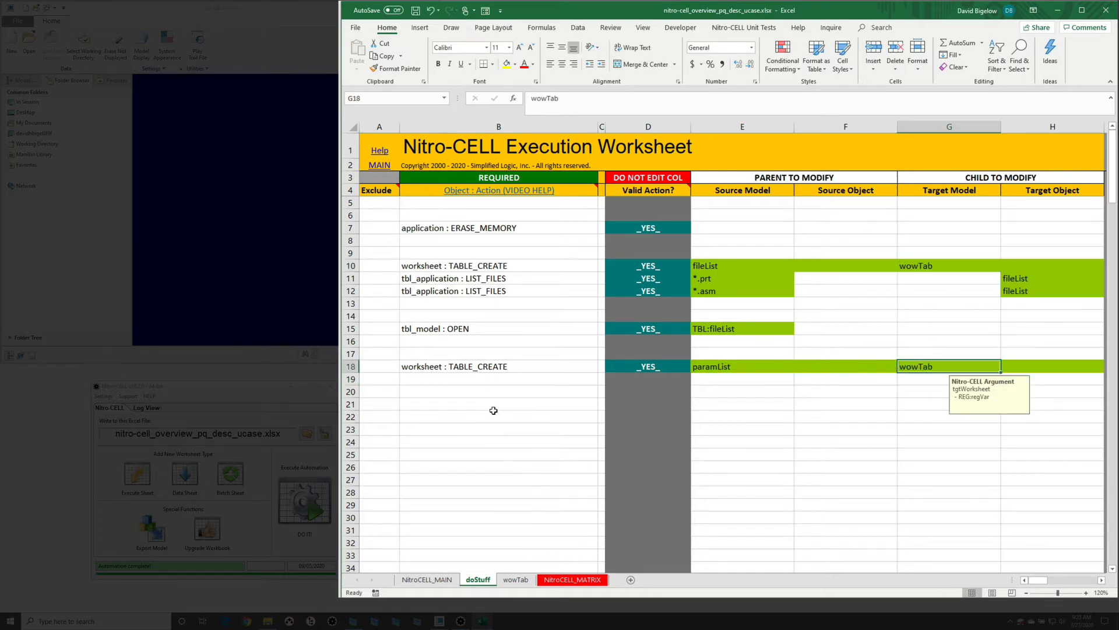
# Enter the tbl_parameter : GET command from nc_command in cell B19
pyautogui.click(465, 382)
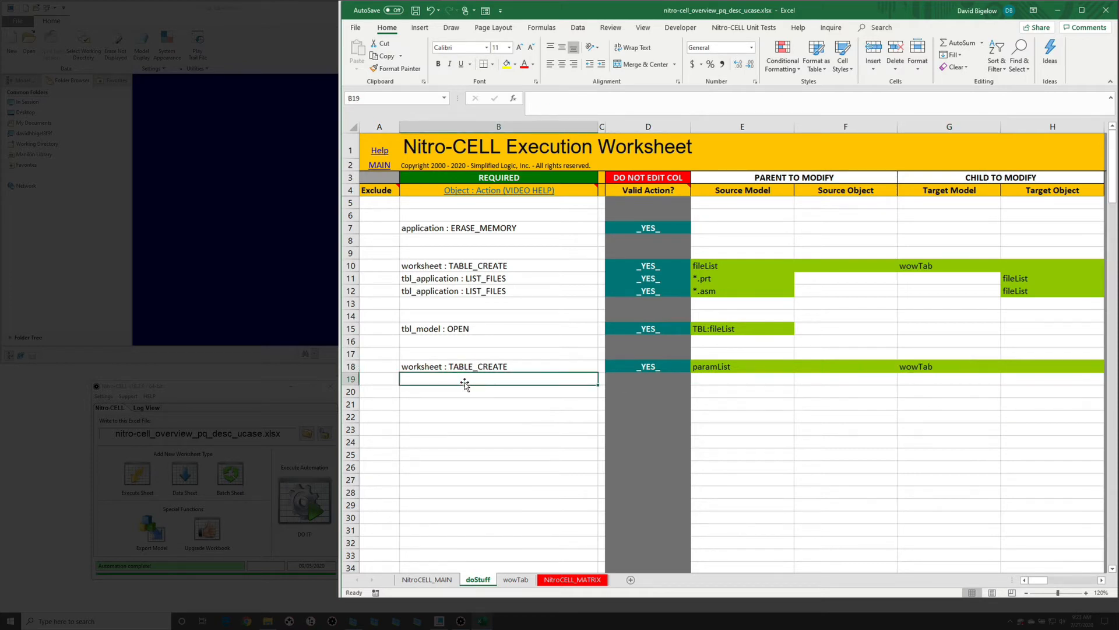
pyautogui.write('=nc_command')
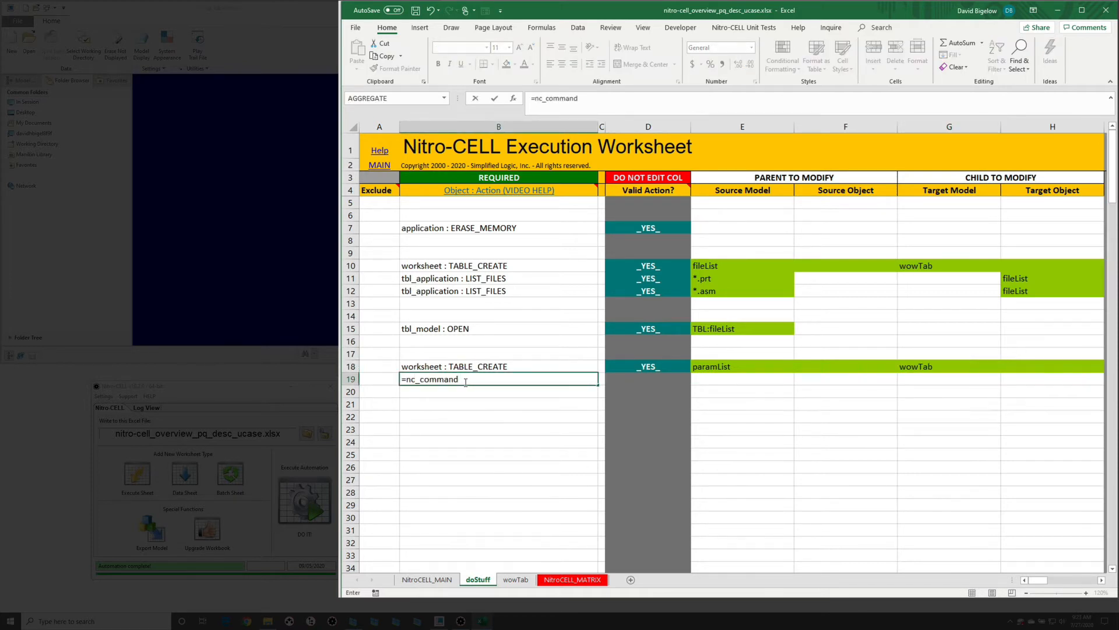
pyautogui.write('[get')
pyautogui.press('Down')
pyautogui.press('Tab')
pyautogui.press('Return')
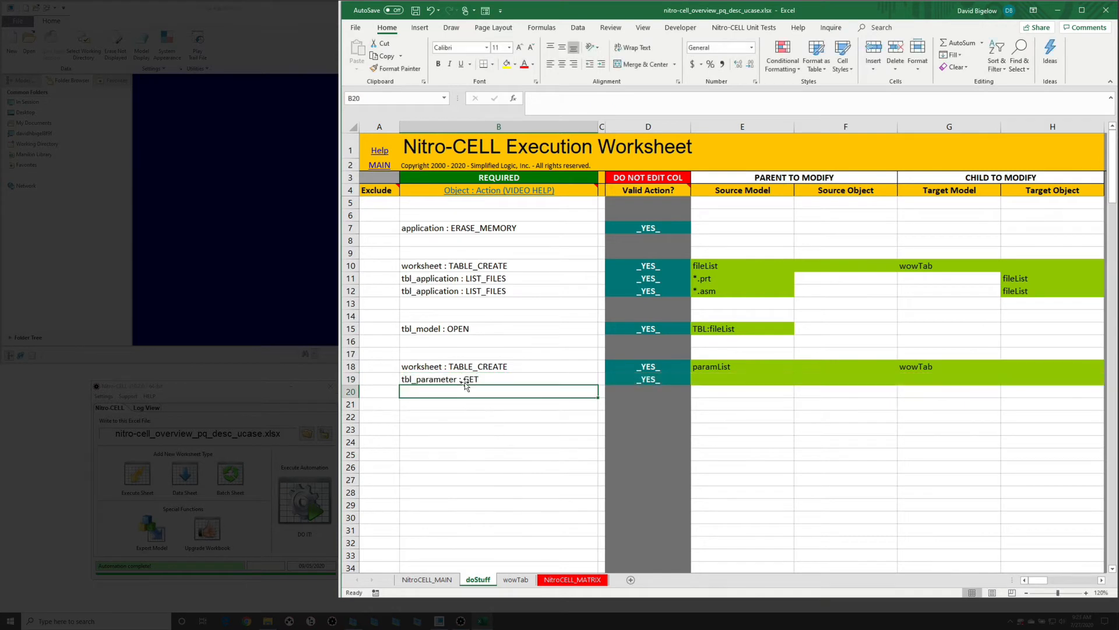
# Set the tbl_parameter : GET row's source model to TBL:fileList and its source object to DESC*
pyautogui.click(710, 379)
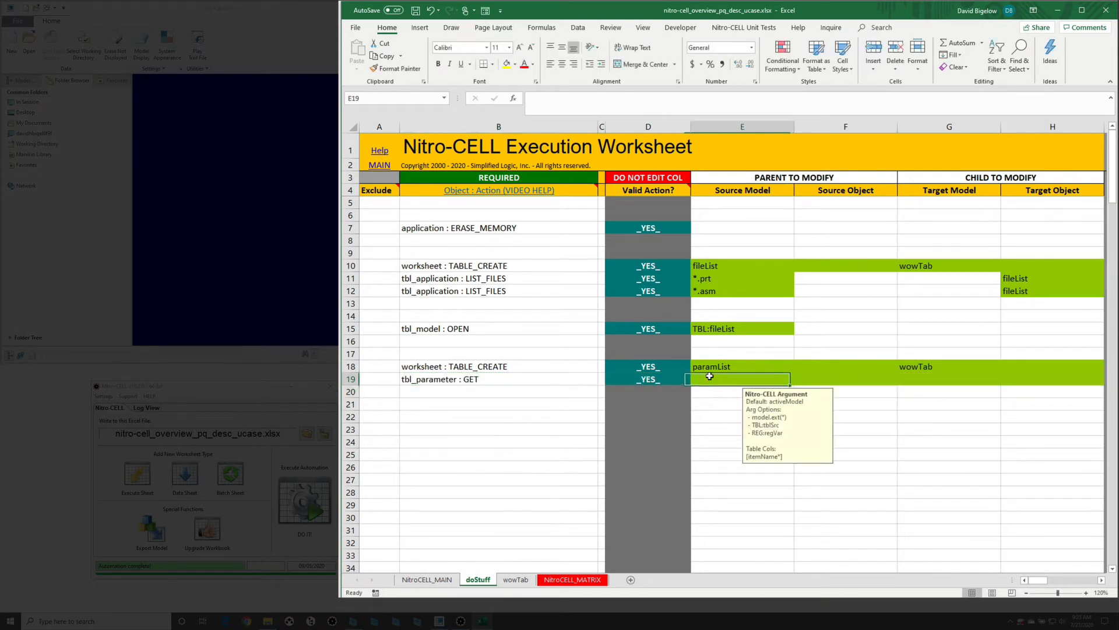
pyautogui.click(733, 330)
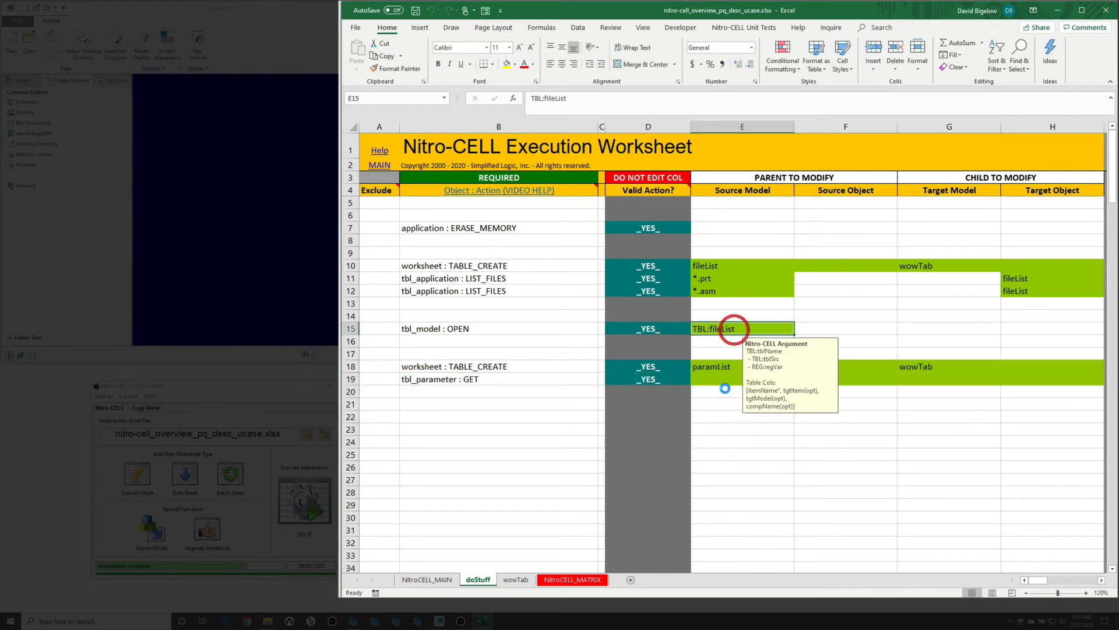
pyautogui.hotkey('ctrl', 'c')
pyautogui.click(723, 379)
pyautogui.press('Return')
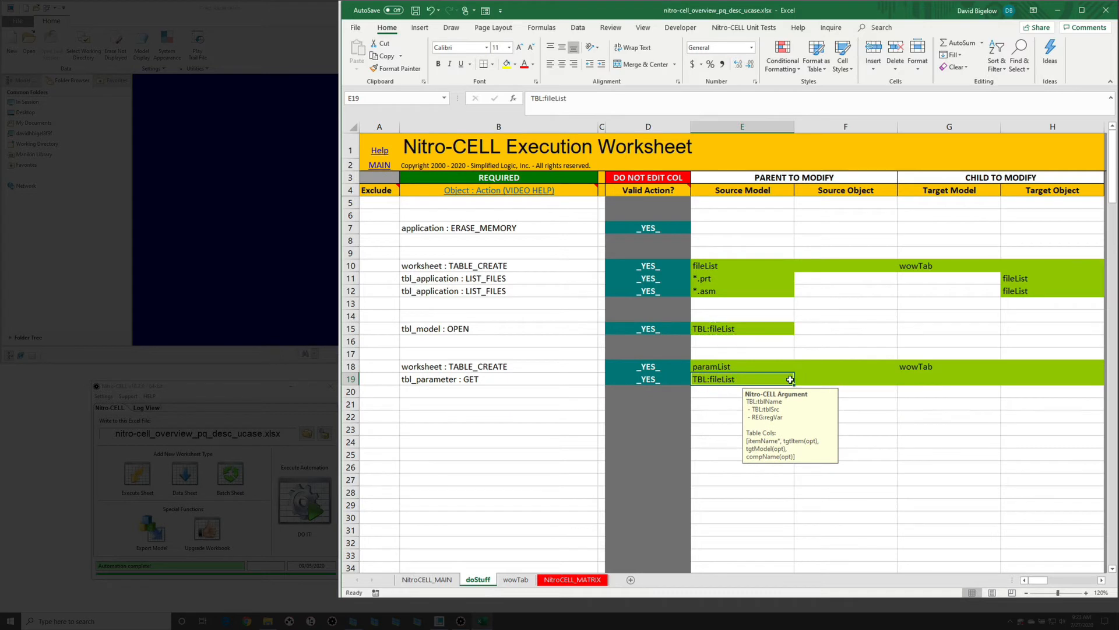
pyautogui.click(843, 379)
pyautogui.write('DESC')
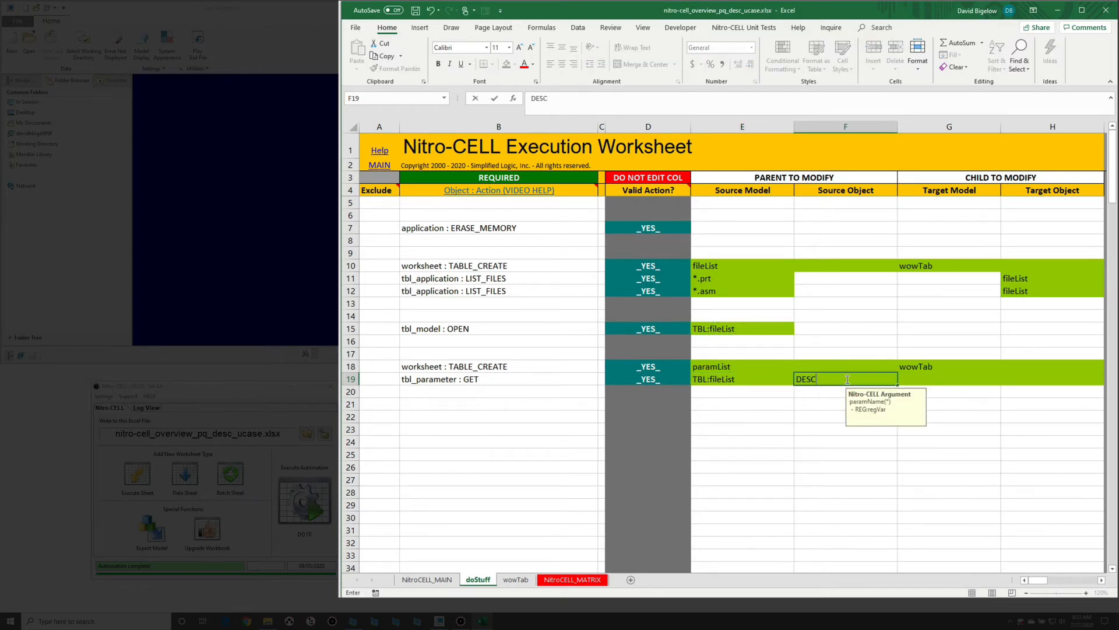
pyautogui.write('*')
pyautogui.press('Return')
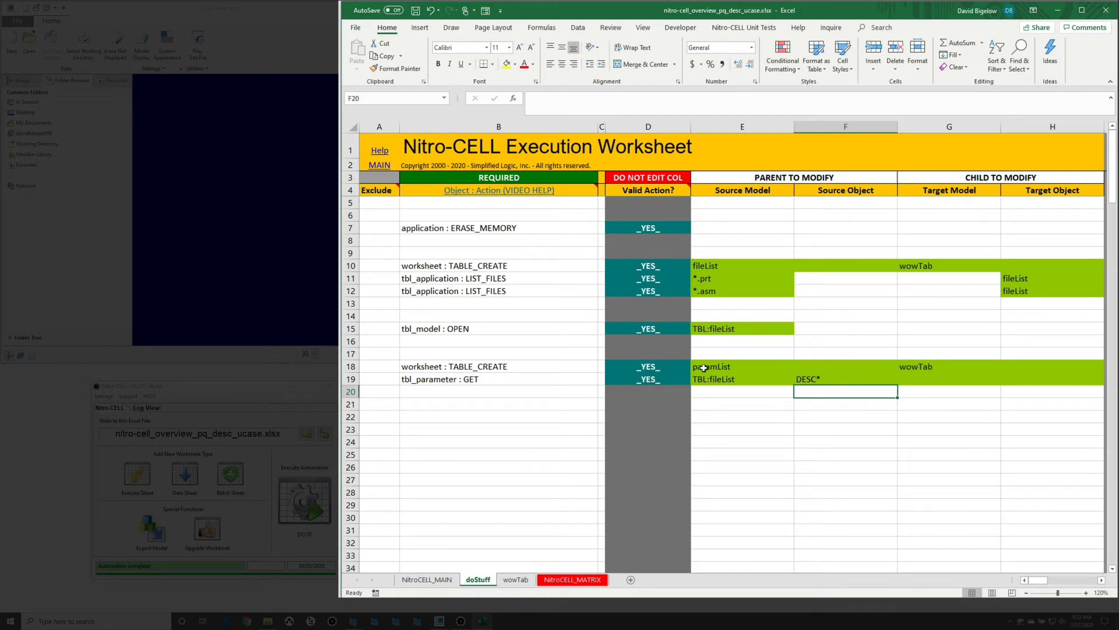
# Copy the paramList table name into the target object of the tbl_parameter : GET row
pyautogui.click(743, 367)
pyautogui.hotkey('ctrl', 'c')
pyautogui.click(1043, 379)
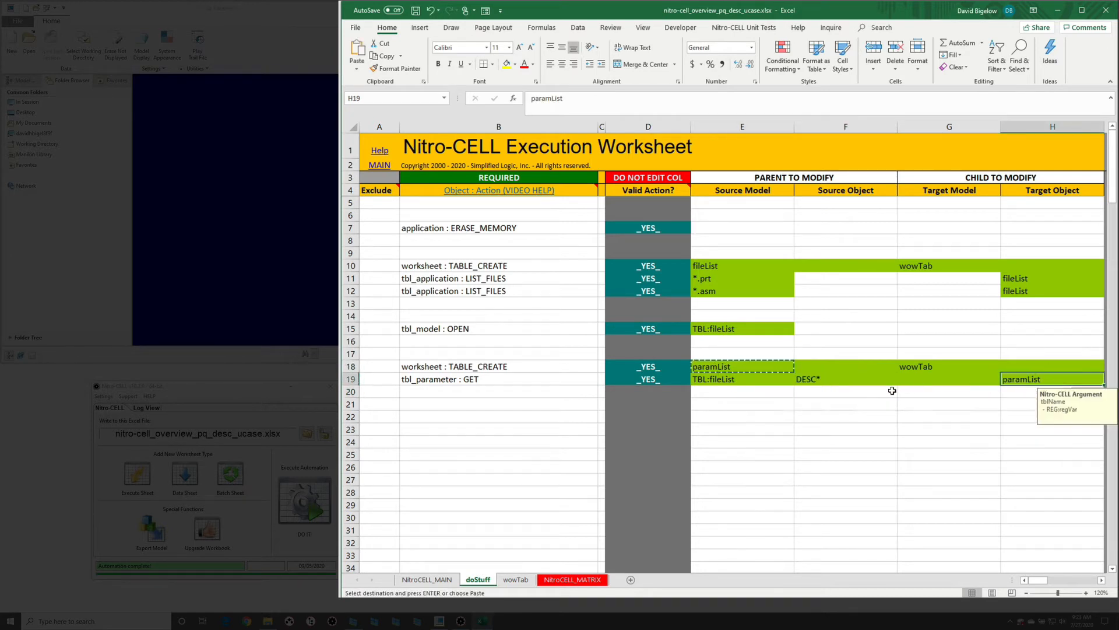
pyautogui.press('Return')
# Execute the automation and fit the column widths of the new parameter table on the wowTab sheet
pyautogui.click(302, 509)
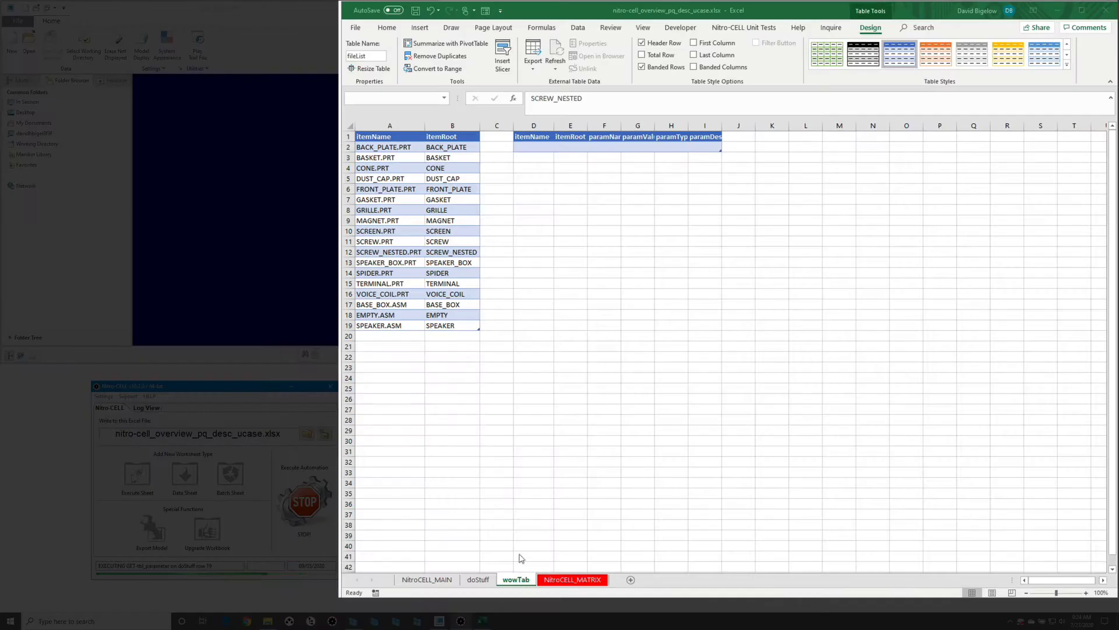
pyautogui.click(513, 579)
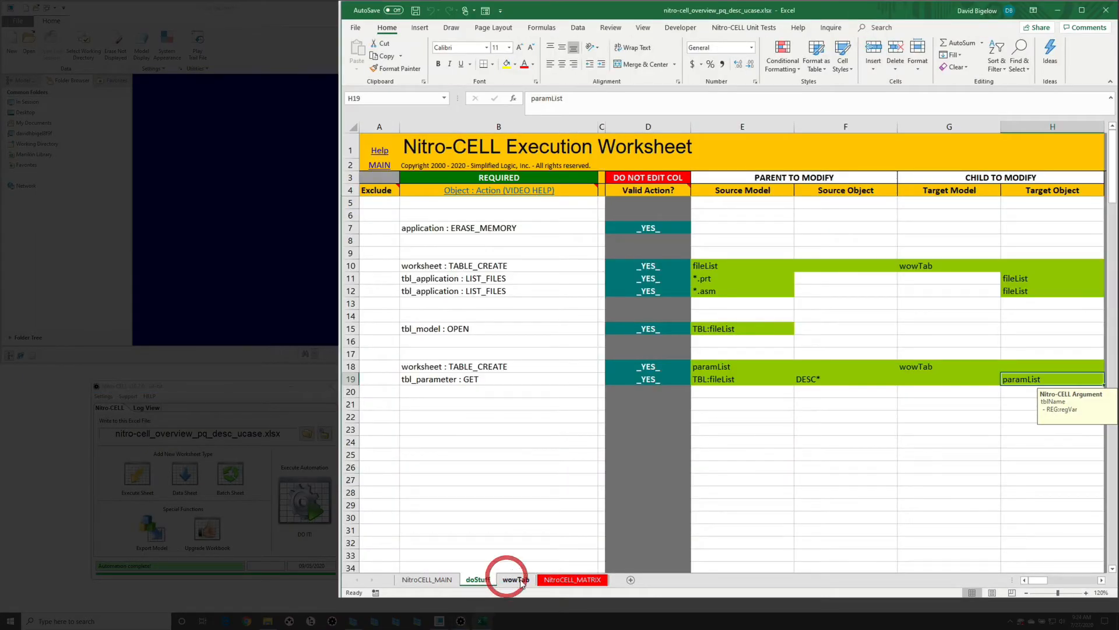
pyautogui.moveTo(542, 128); pyautogui.dragTo(722, 126)
pyautogui.doubleClick(723, 126)
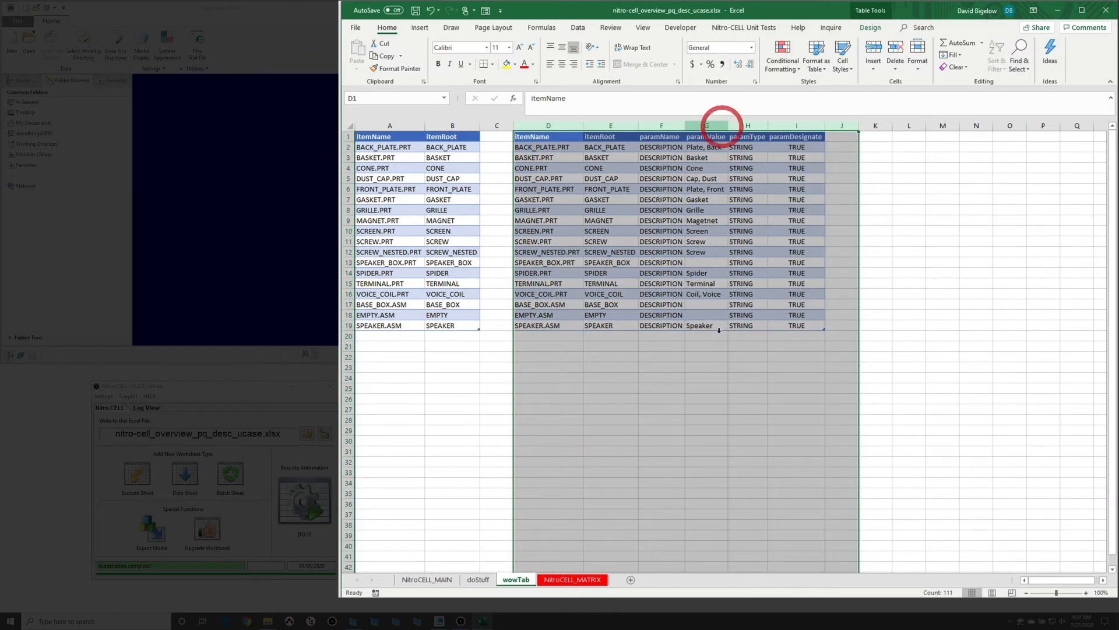
pyautogui.click(658, 376)
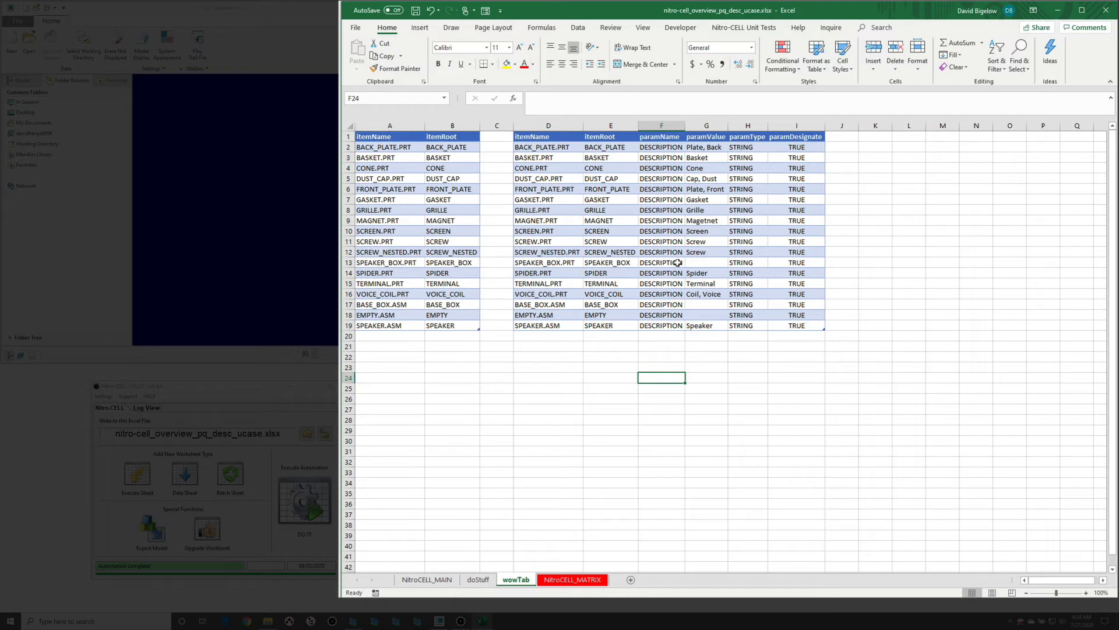
# Load the paramList table into the Power Query Editor and rename the query paramListNew
pyautogui.click(658, 242)
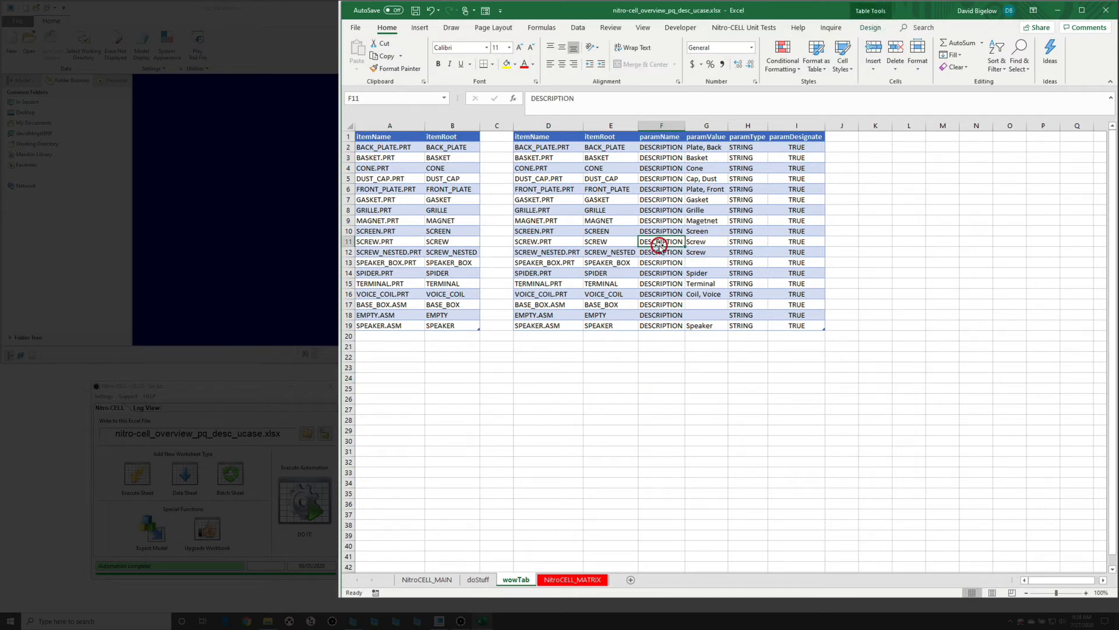
pyautogui.click(578, 28)
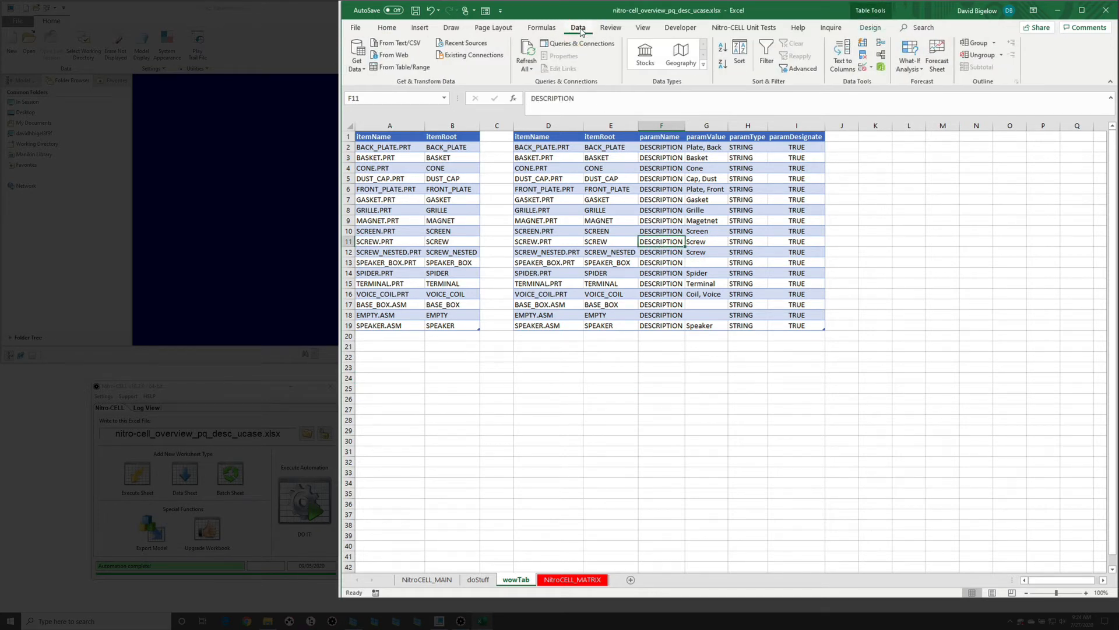
pyautogui.click(410, 70)
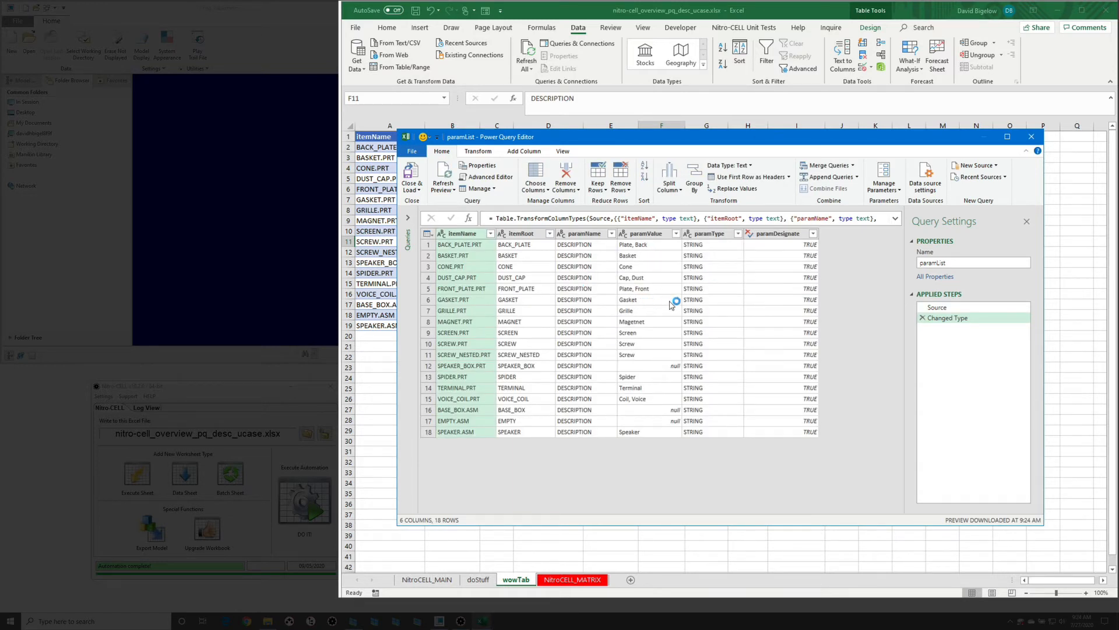
pyautogui.click(992, 262)
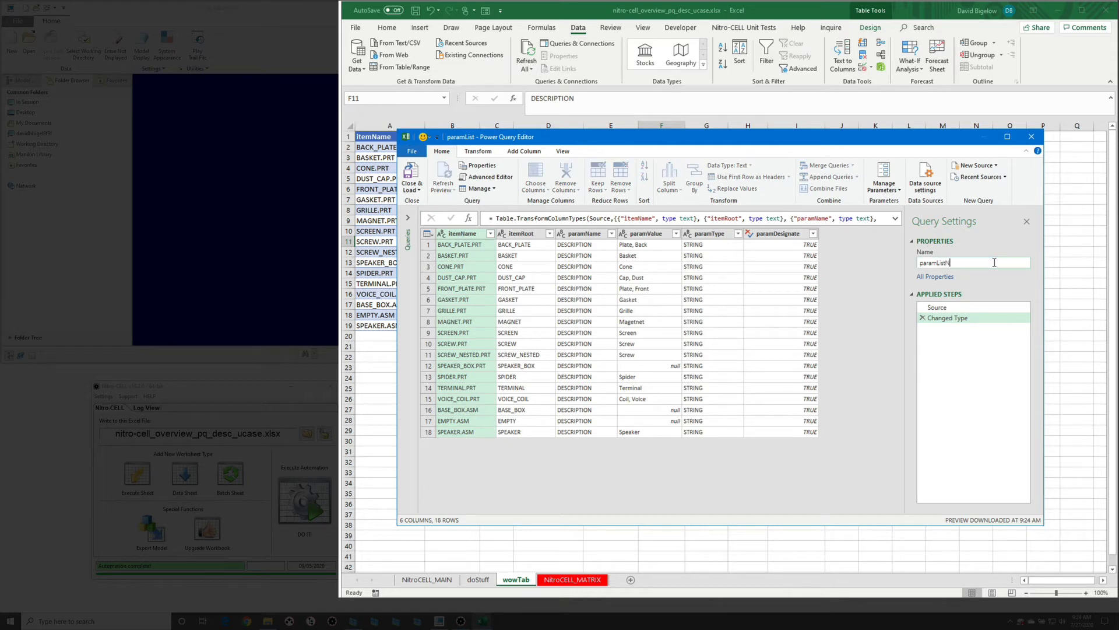
pyautogui.write('New')
pyautogui.press('Return')
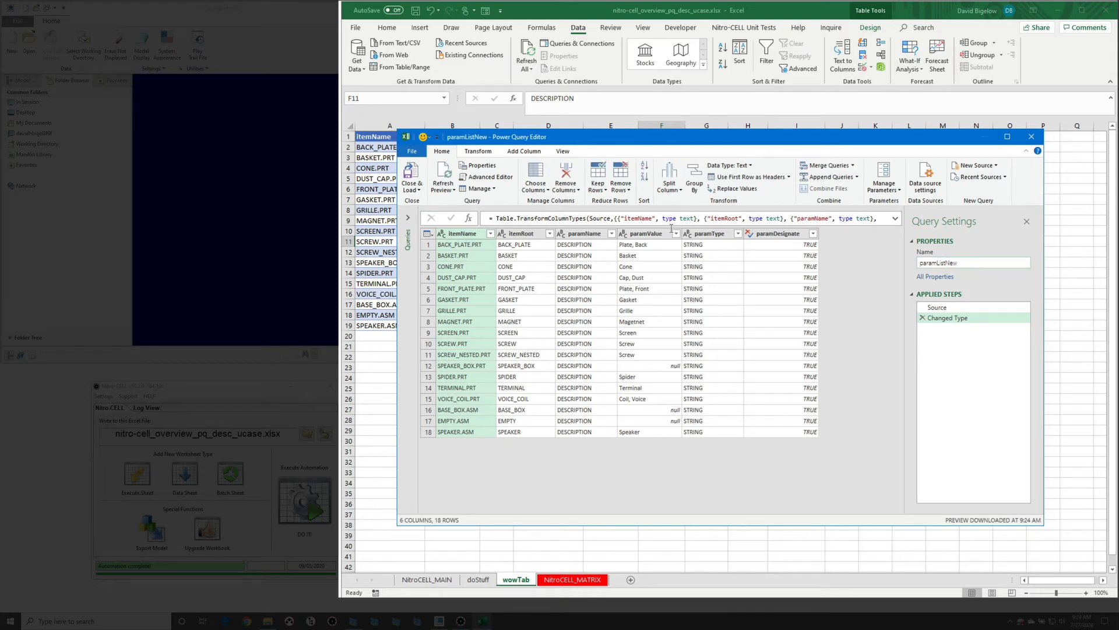
# Transform the paramValue column of the query to UPPERCASE
pyautogui.click(646, 233)
pyautogui.rightClick(650, 233)
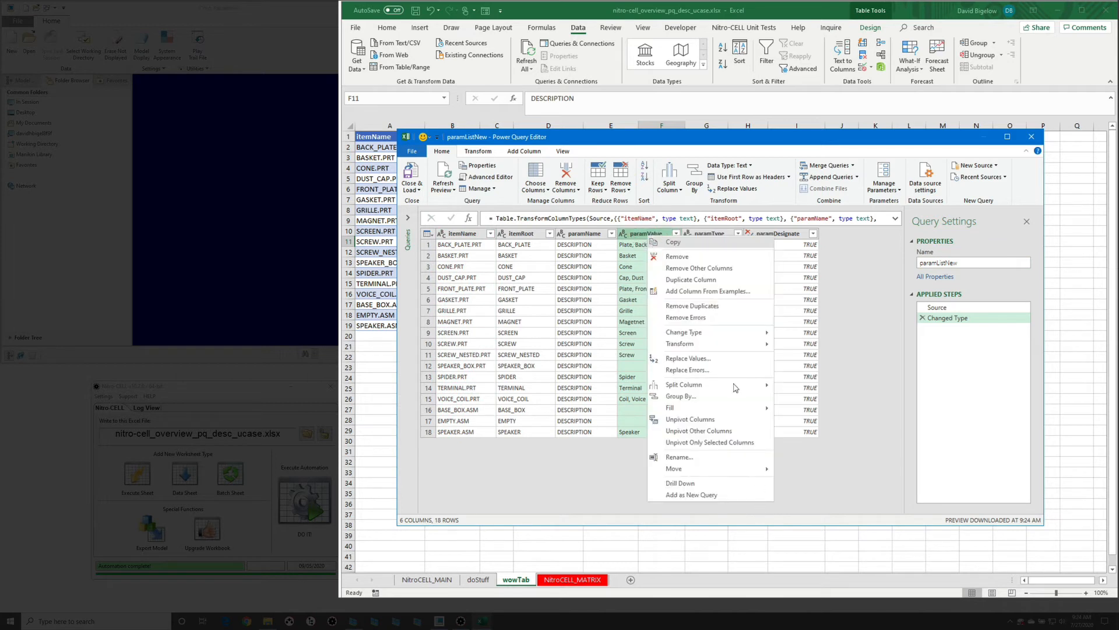
pyautogui.moveTo(721, 344)
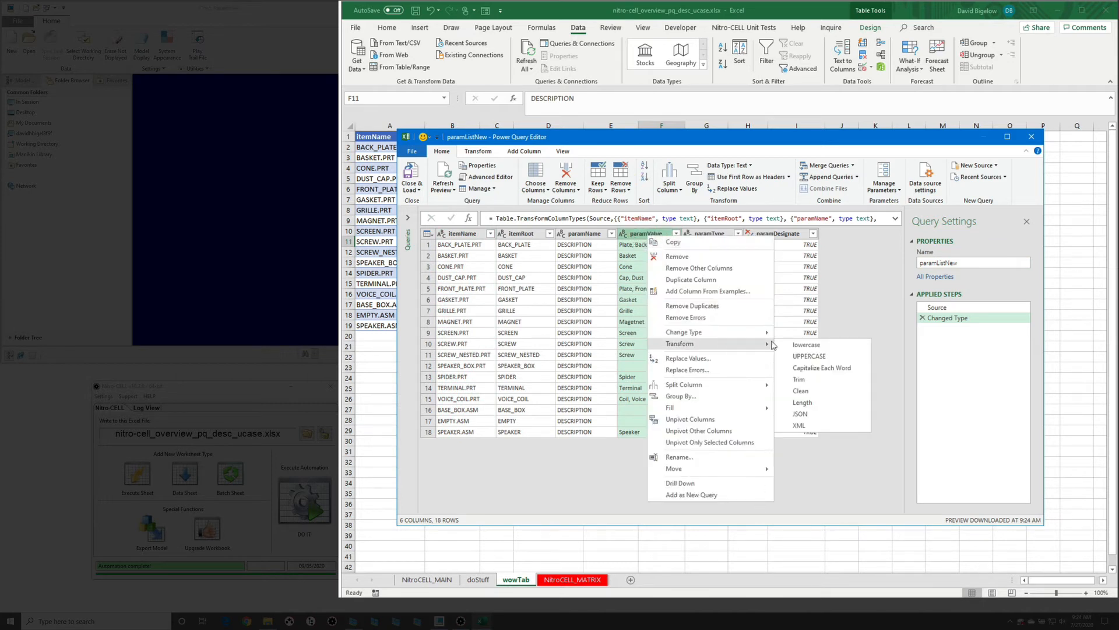
pyautogui.click(843, 356)
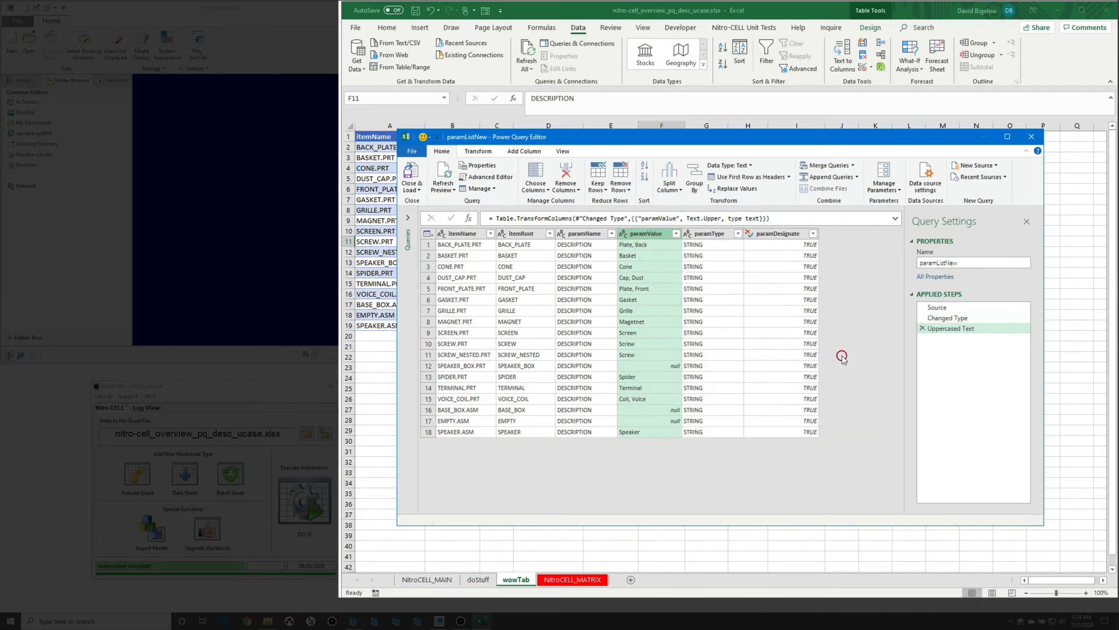
# Close the query and load it as a table into the existing wowTab worksheet at cell K1
pyautogui.click(409, 187)
pyautogui.click(425, 212)
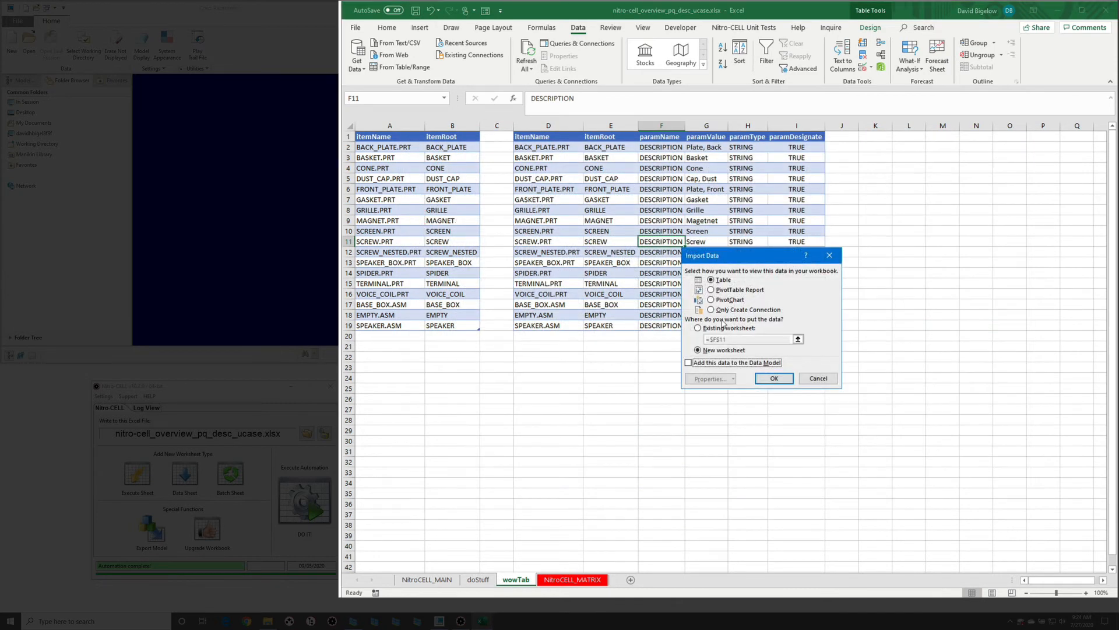
pyautogui.click(711, 327)
pyautogui.click(881, 137)
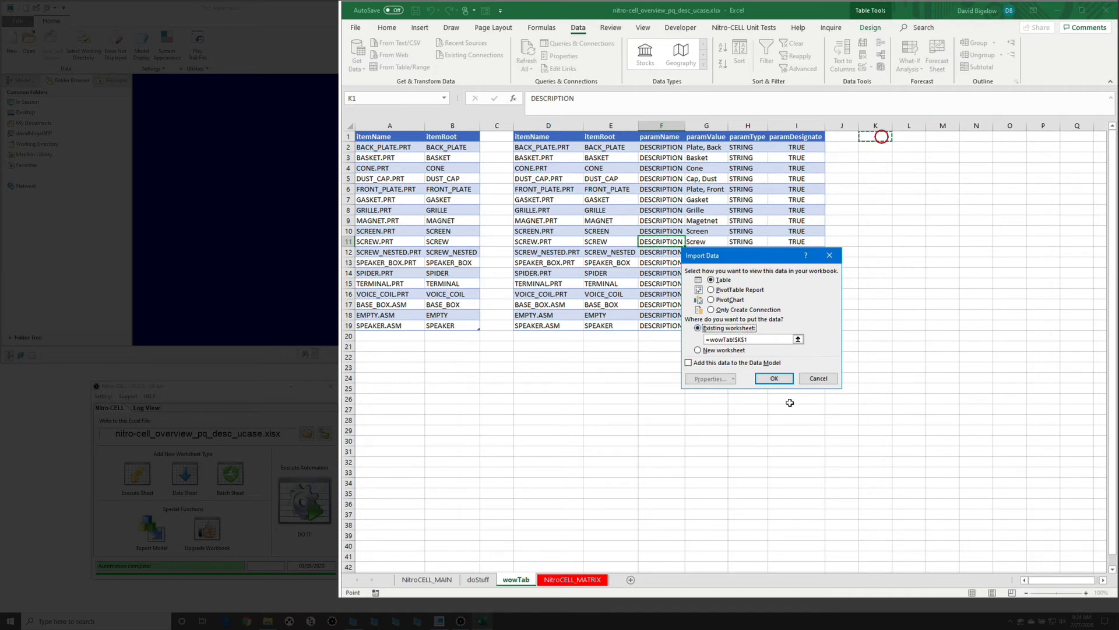
pyautogui.click(774, 377)
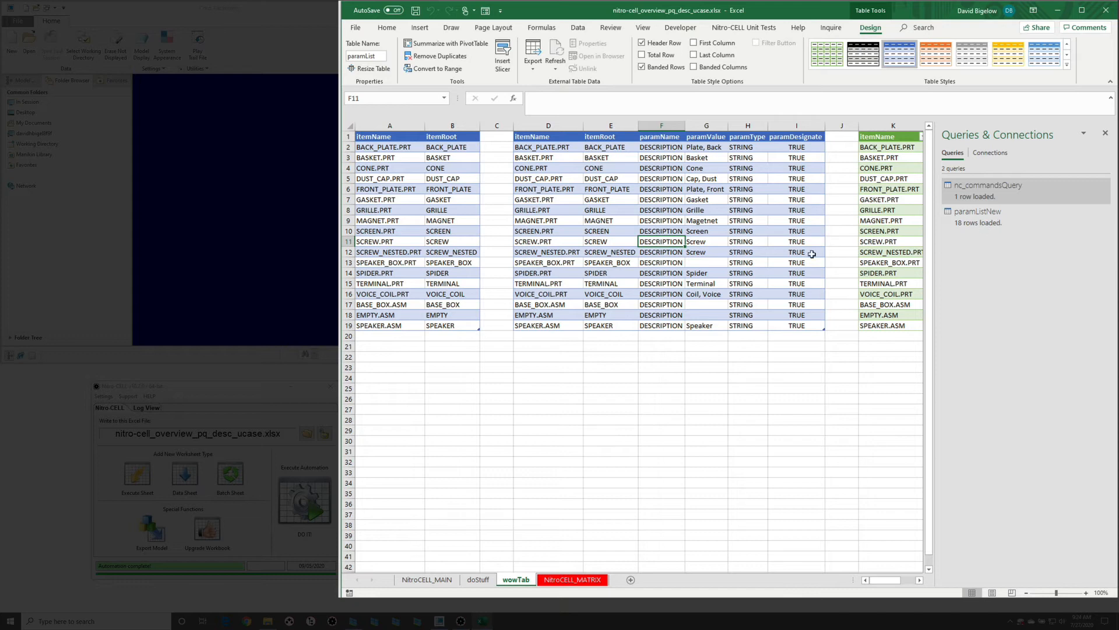
# Compare the paramValue entries and the table names of the original parameter table and the uppercased query table
pyautogui.hscroll(4, 774, 253)
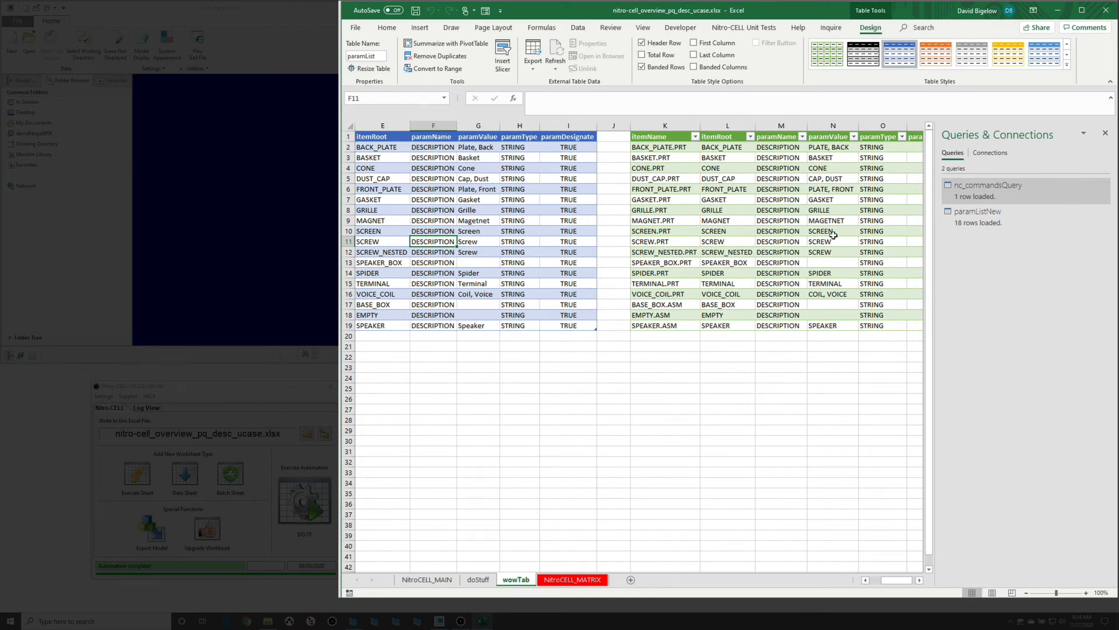
pyautogui.click(468, 169)
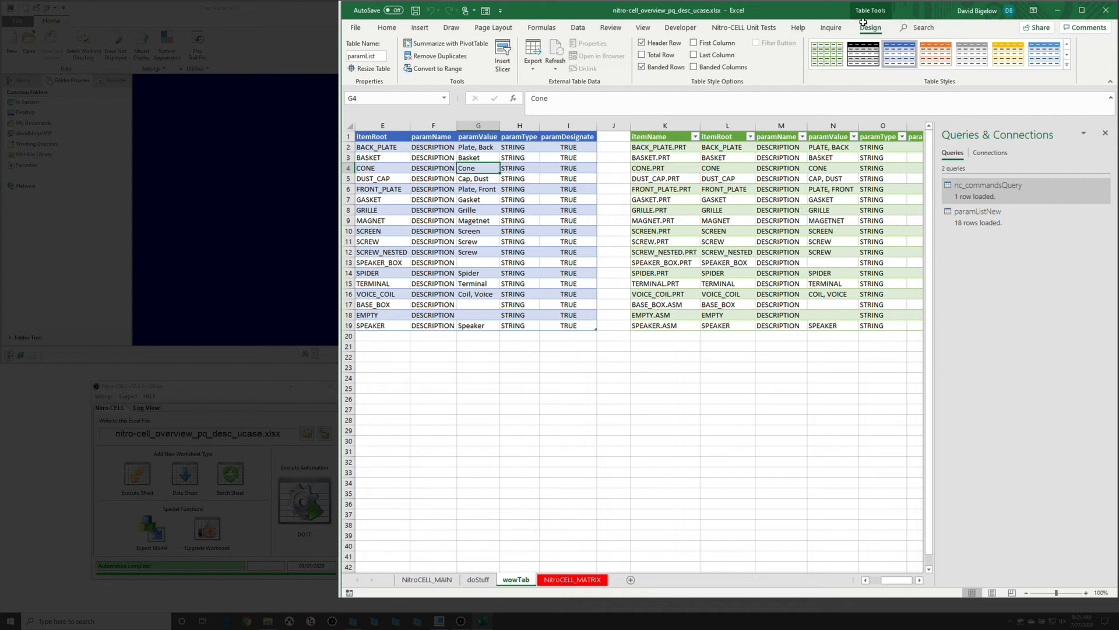
pyautogui.click(820, 188)
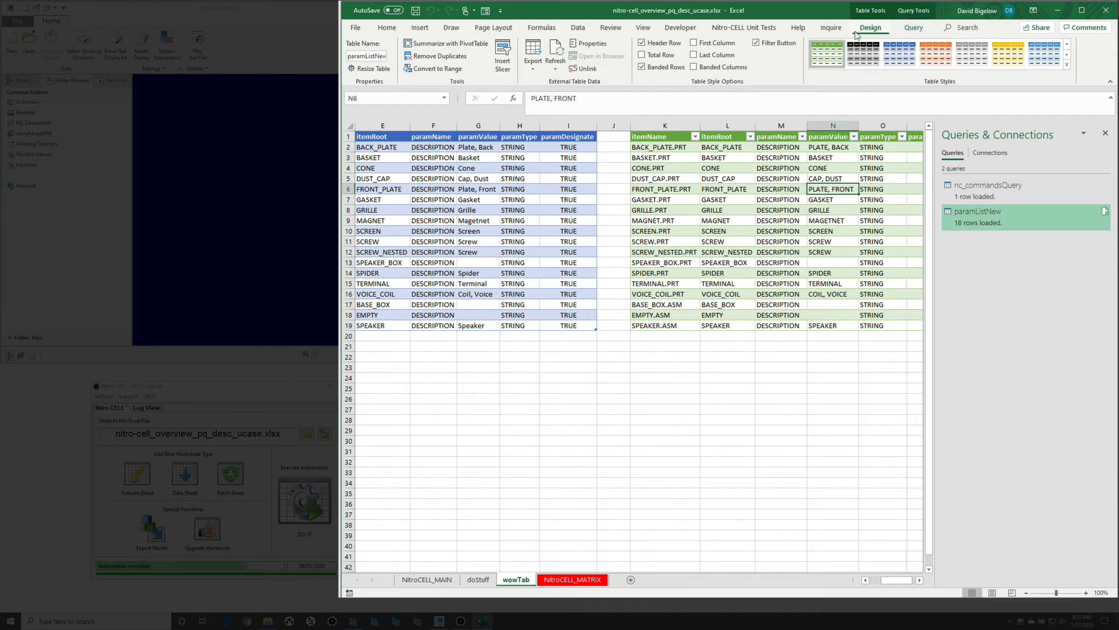
pyautogui.click(374, 56)
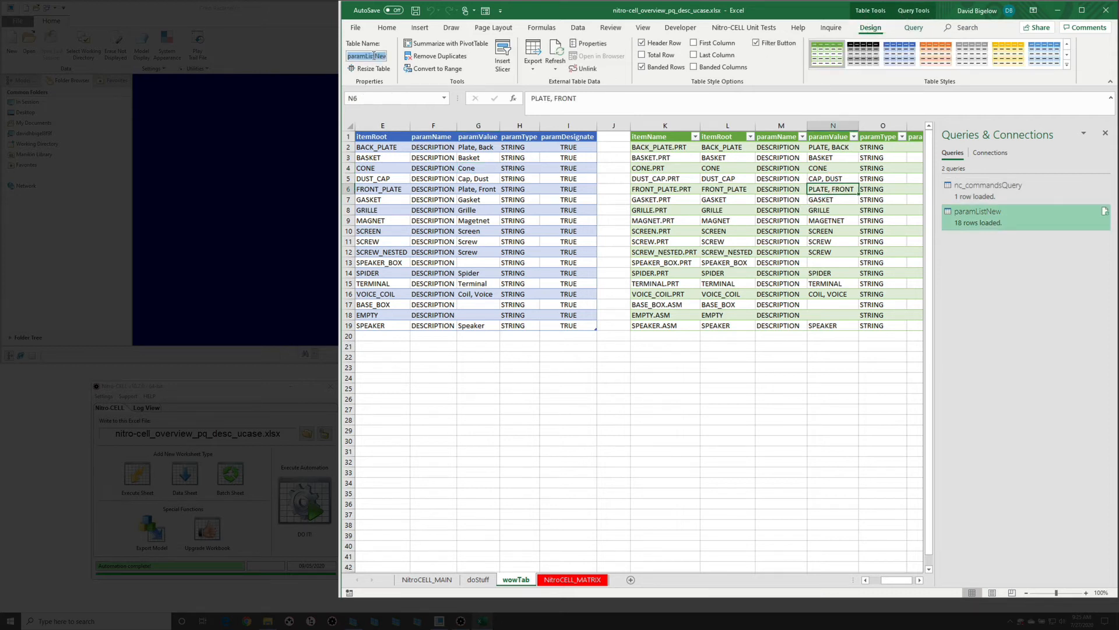
# Add the worksheet : REFRESH_ALL command in cell B21 of the doStuff worksheet using an nc_command reference
pyautogui.click(624, 418)
pyautogui.click(478, 580)
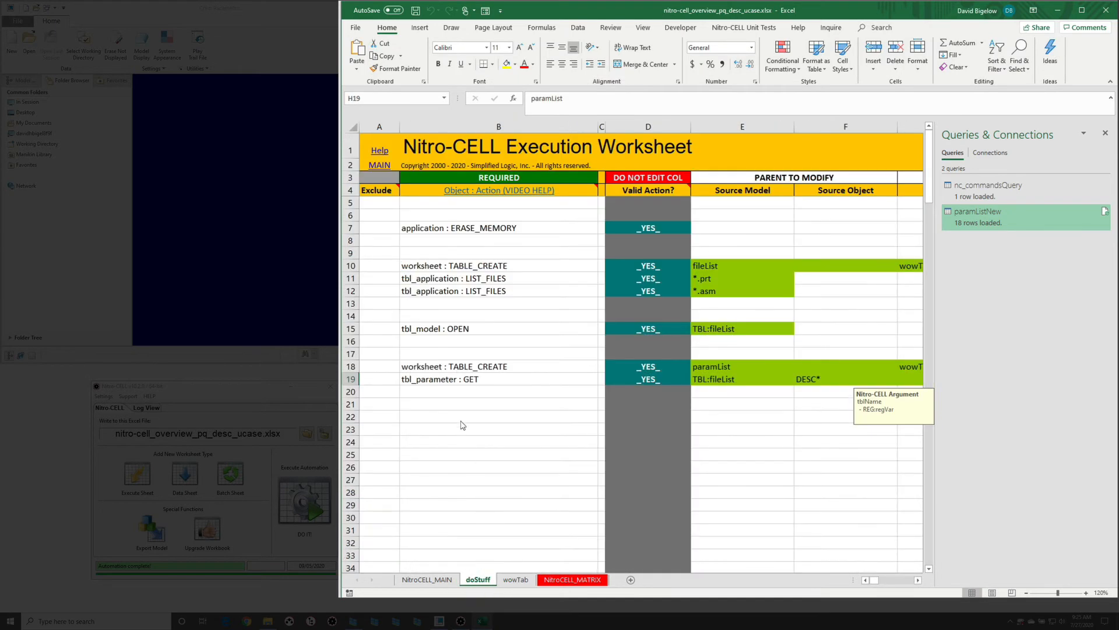
pyautogui.click(465, 404)
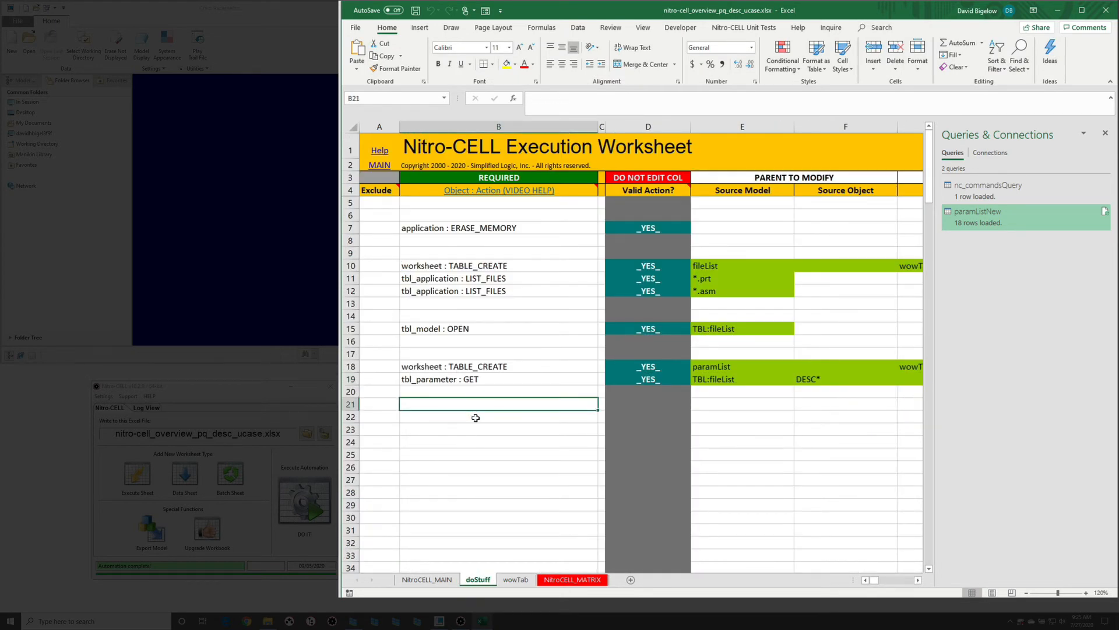
pyautogui.write('=')
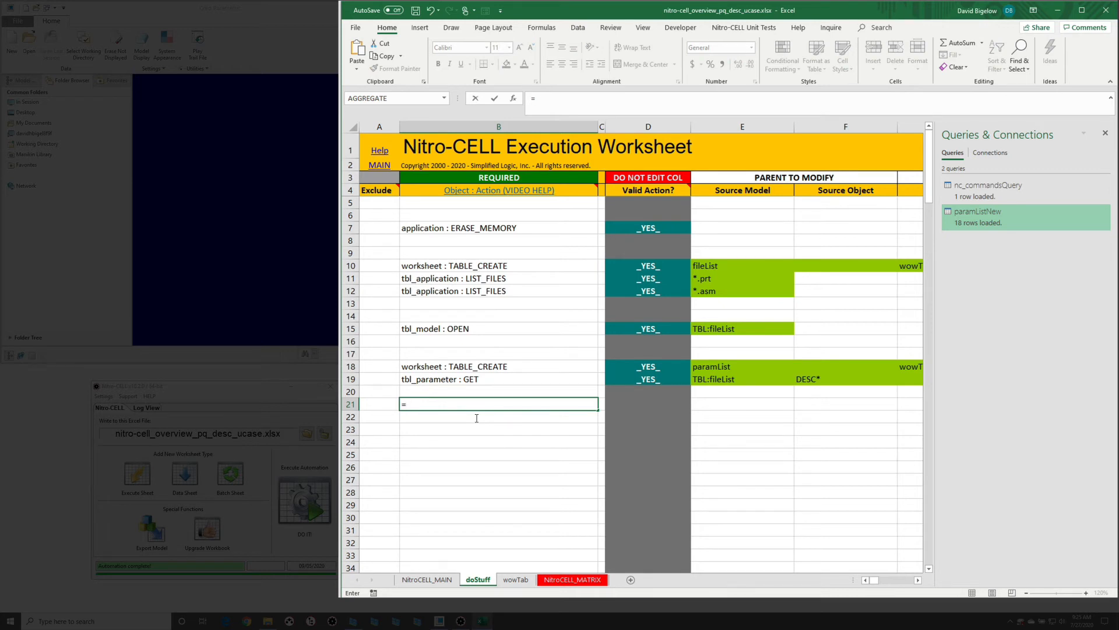
pyautogui.write('nc_command[refre')
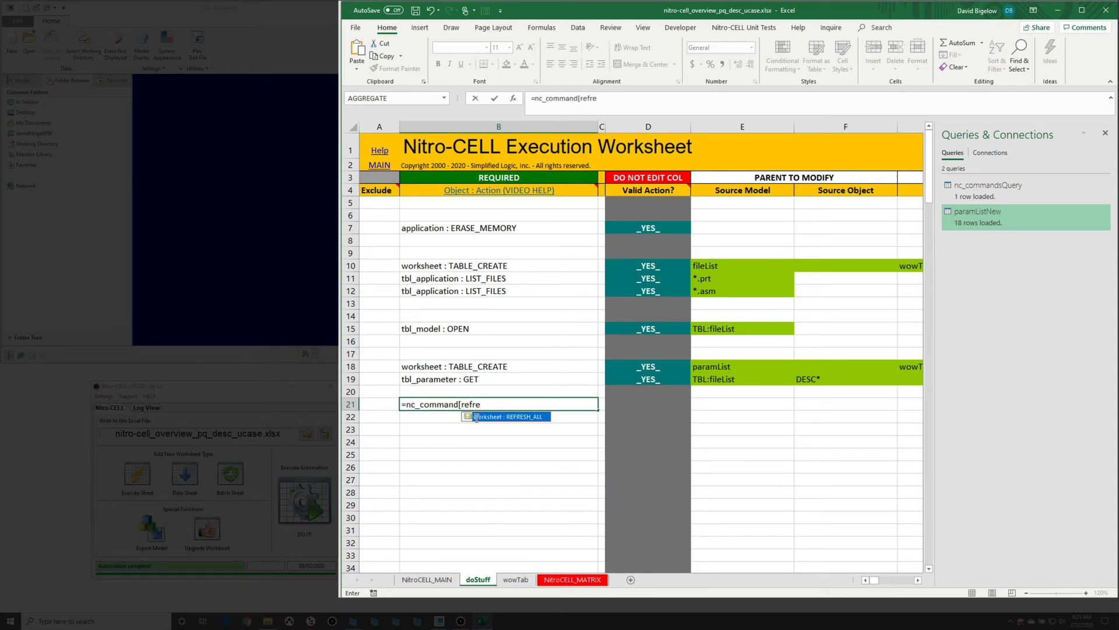
pyautogui.doubleClick(476, 417)
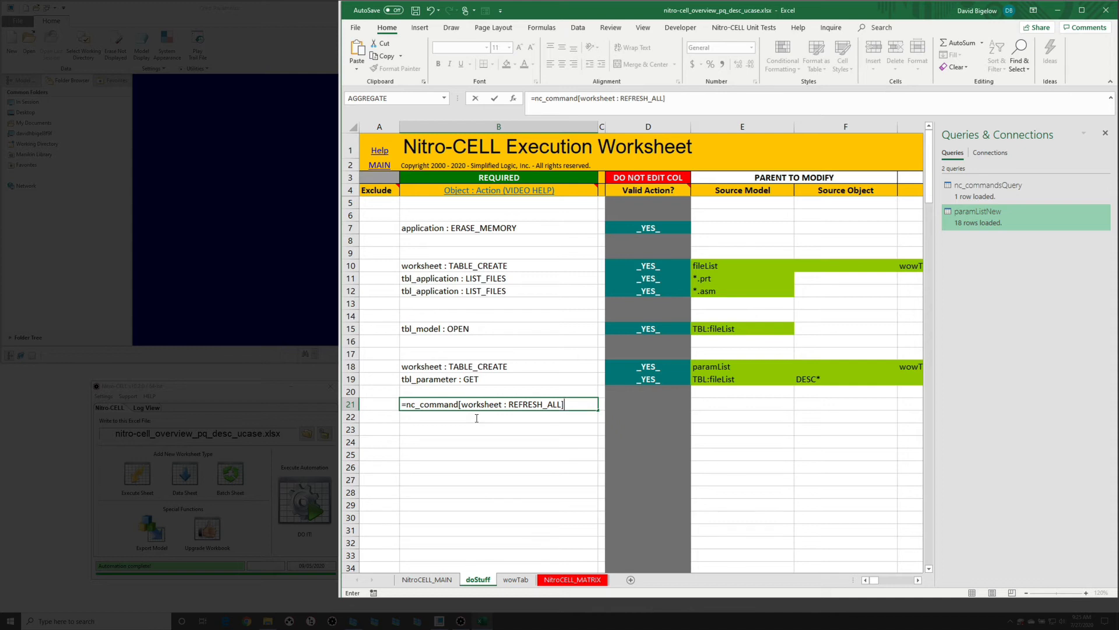
pyautogui.press('Return')
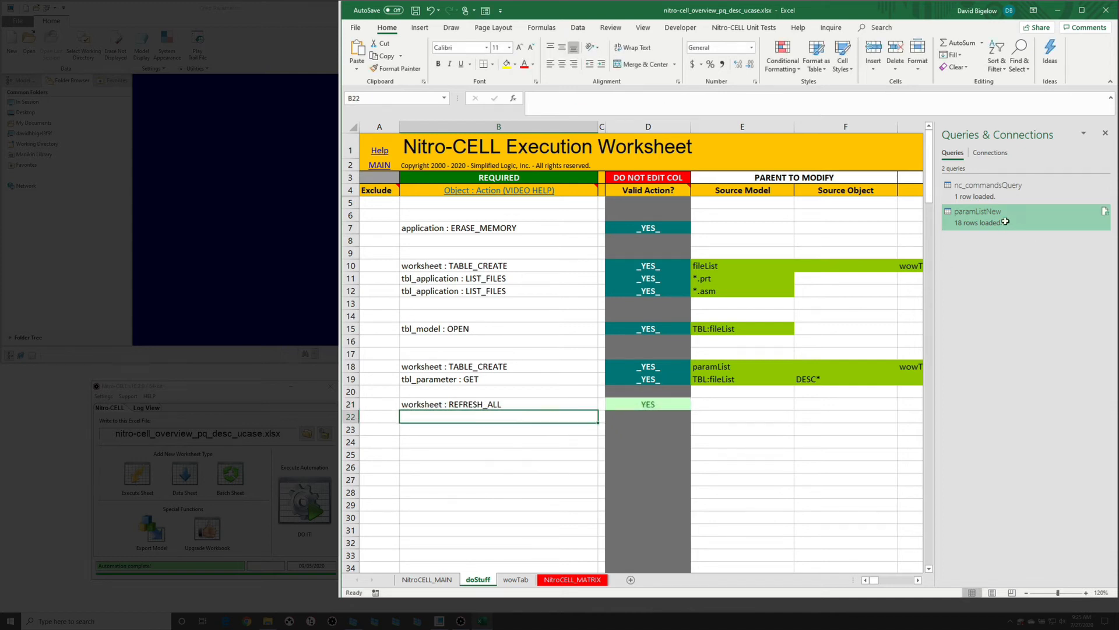
# Add the tbl_parameter : SET command in cell B24 using an nc_command reference
pyautogui.click(464, 438)
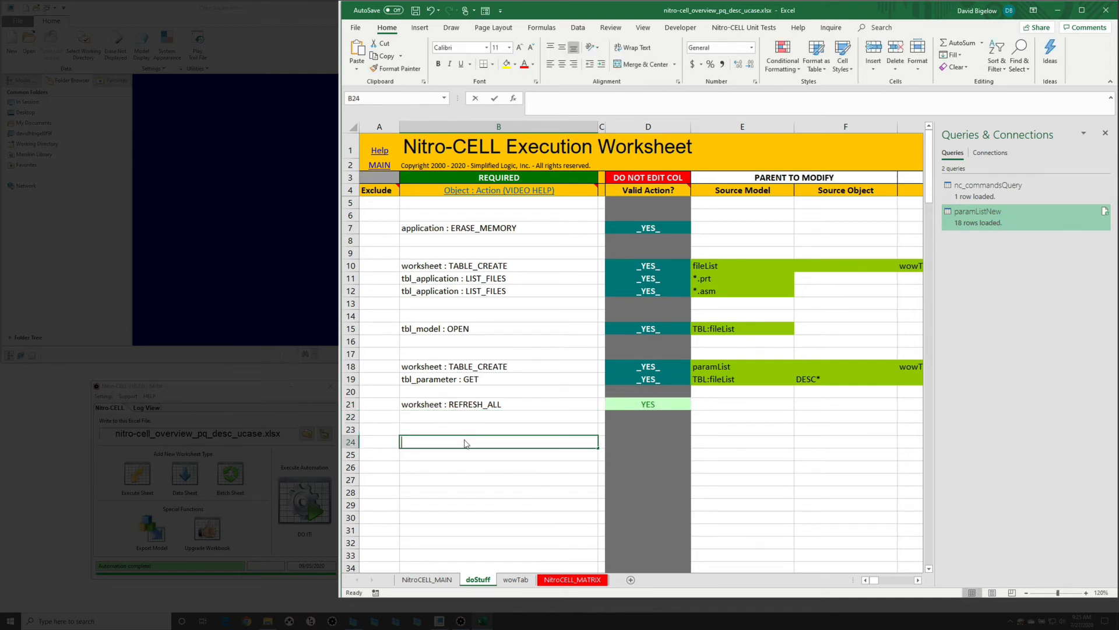
pyautogui.write('=n')
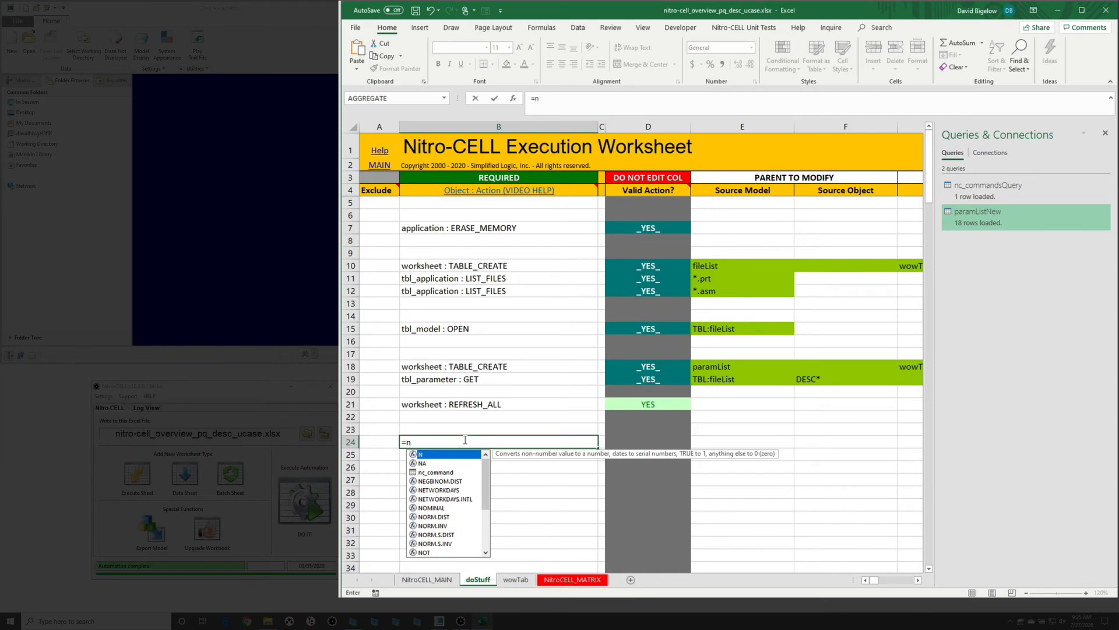
pyautogui.write('c')
pyautogui.press('Tab')
pyautogui.write('[set')
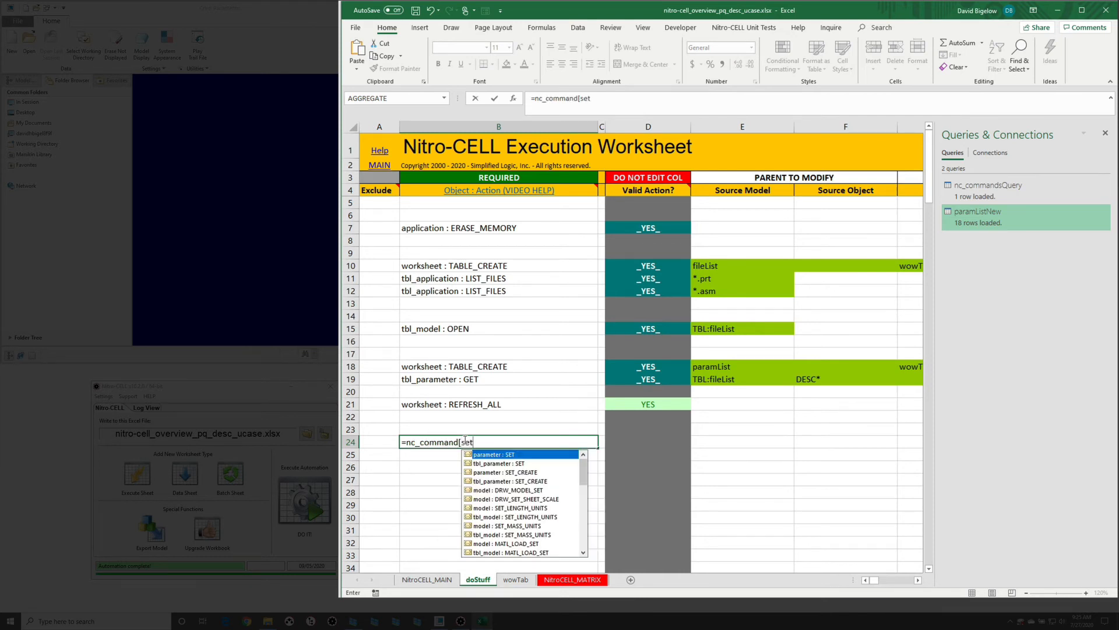
pyautogui.press('Down')
pyautogui.press('Tab')
pyautogui.press('Return')
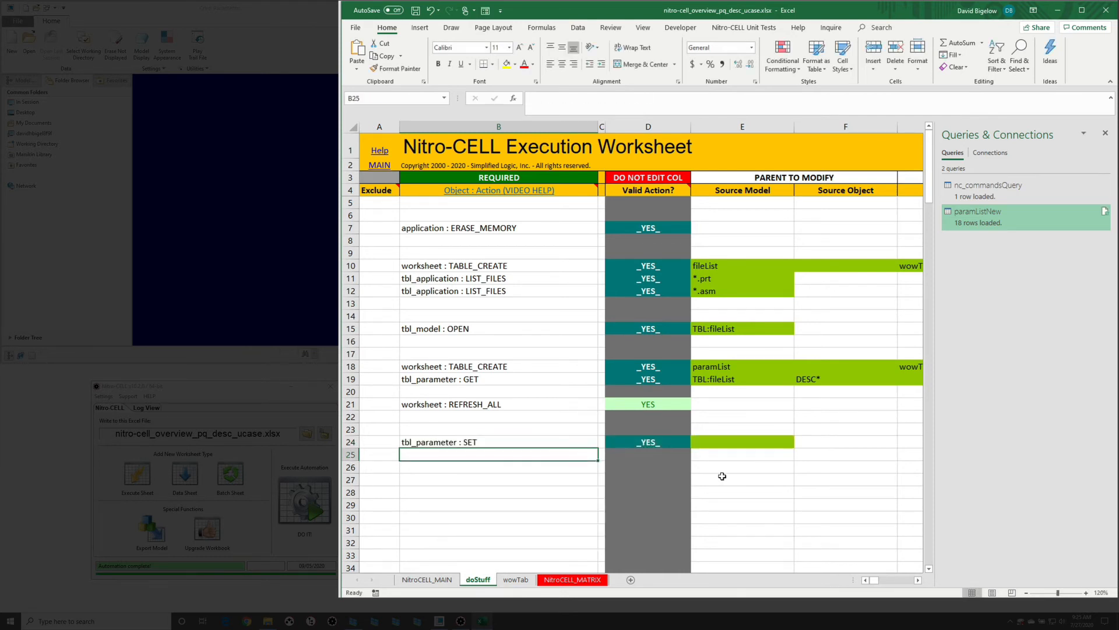
# Set the Source Model of the tbl_parameter : SET command to TBL:paramListNew and close the Queries & Connections pane
pyautogui.click(729, 442)
pyautogui.write('TBL:')
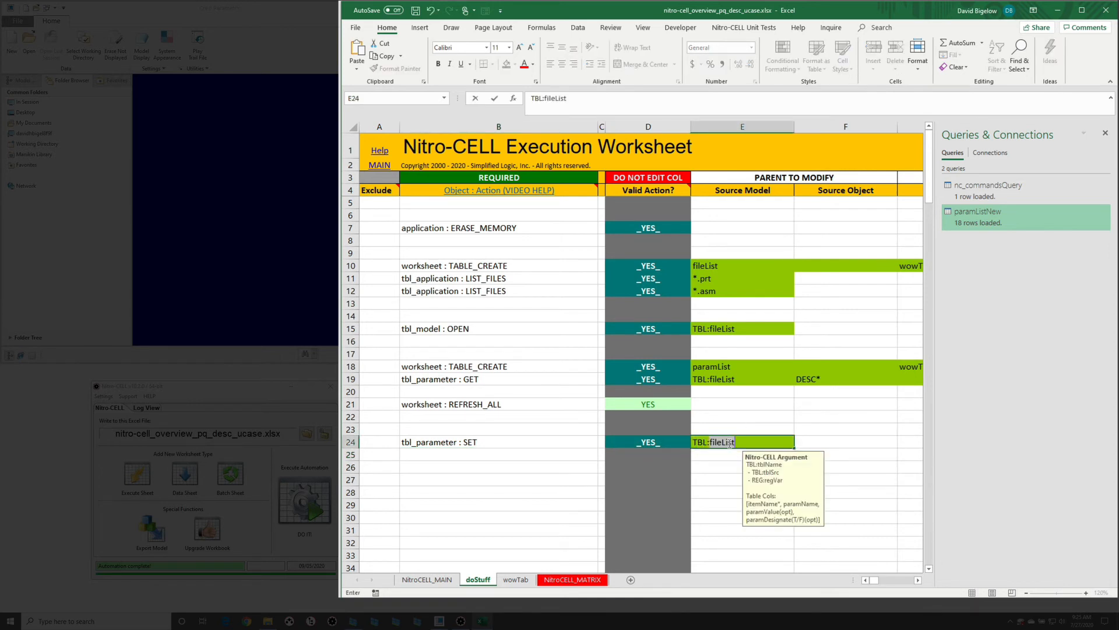
pyautogui.write('paramListNew')
pyautogui.press('Return')
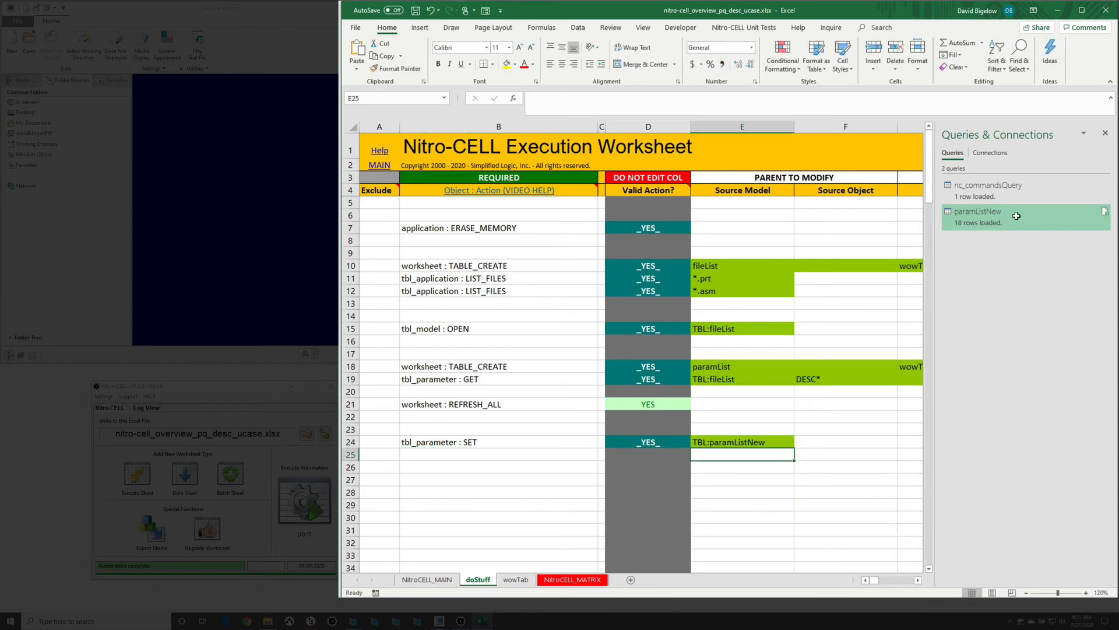
pyautogui.click(1106, 133)
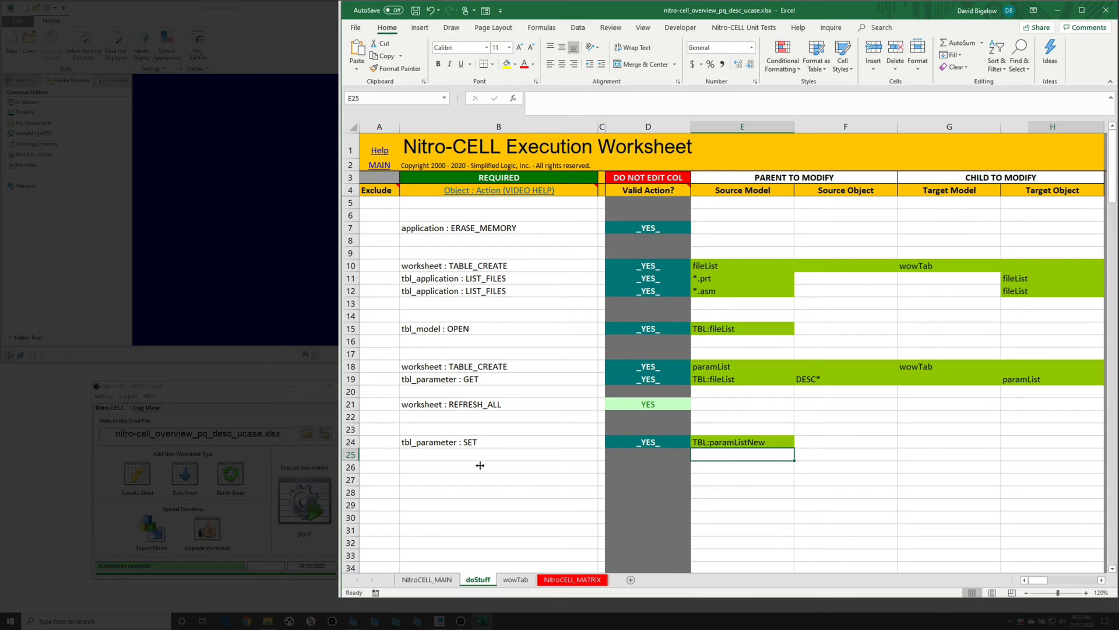
# Add the tbl_model : REGENERATE command in cell B26 using an nc_command reference
pyautogui.click(467, 441)
pyautogui.click(466, 471)
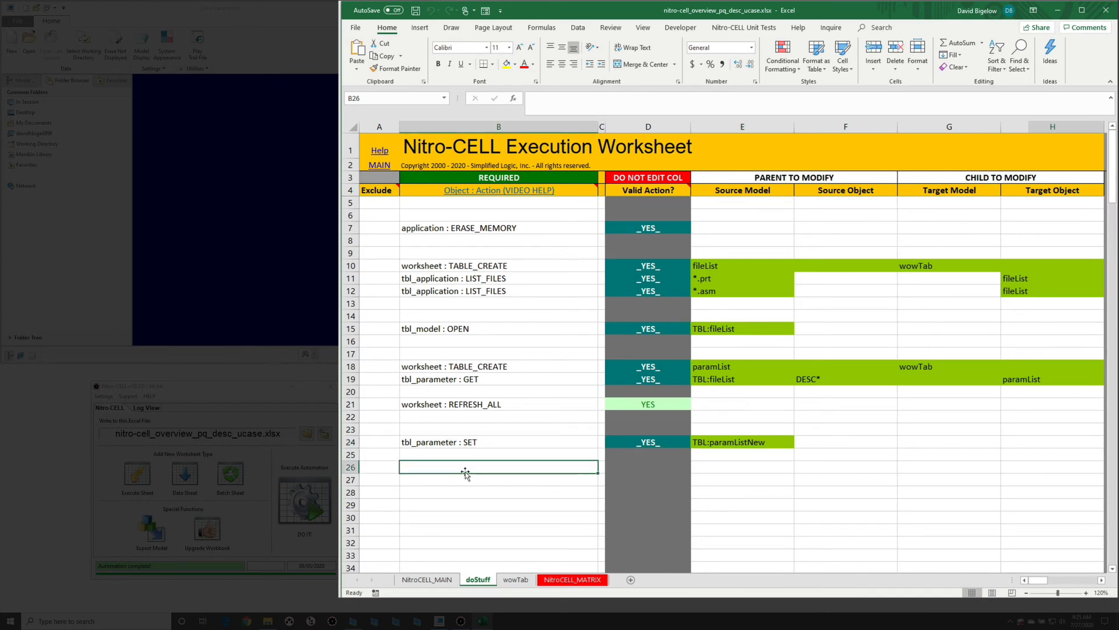
pyautogui.write('=nc_command')
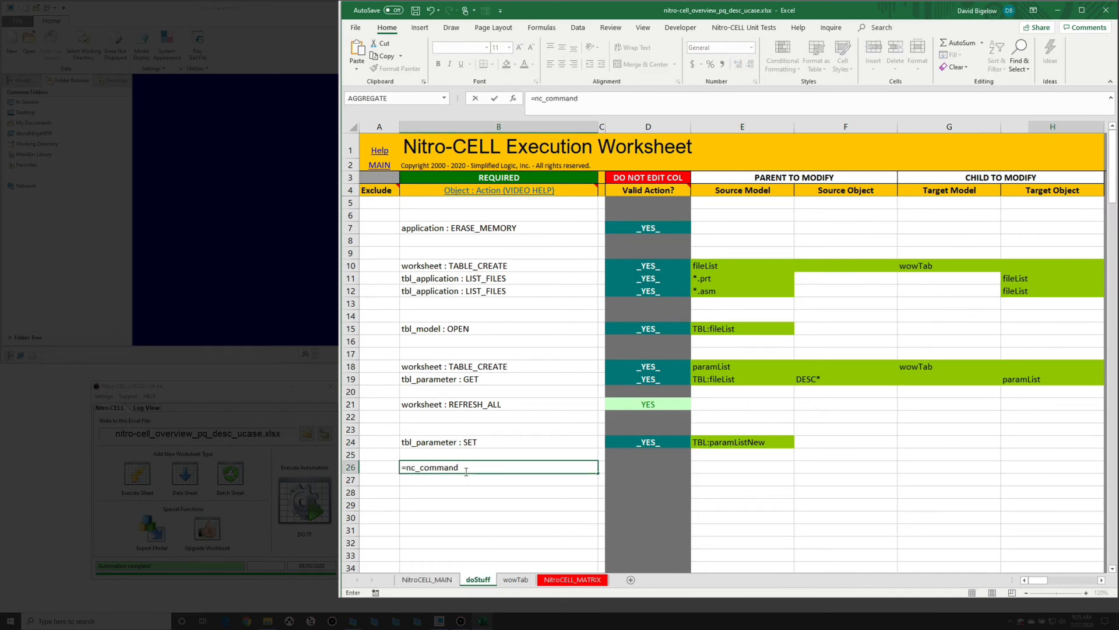
pyautogui.write('[ref')
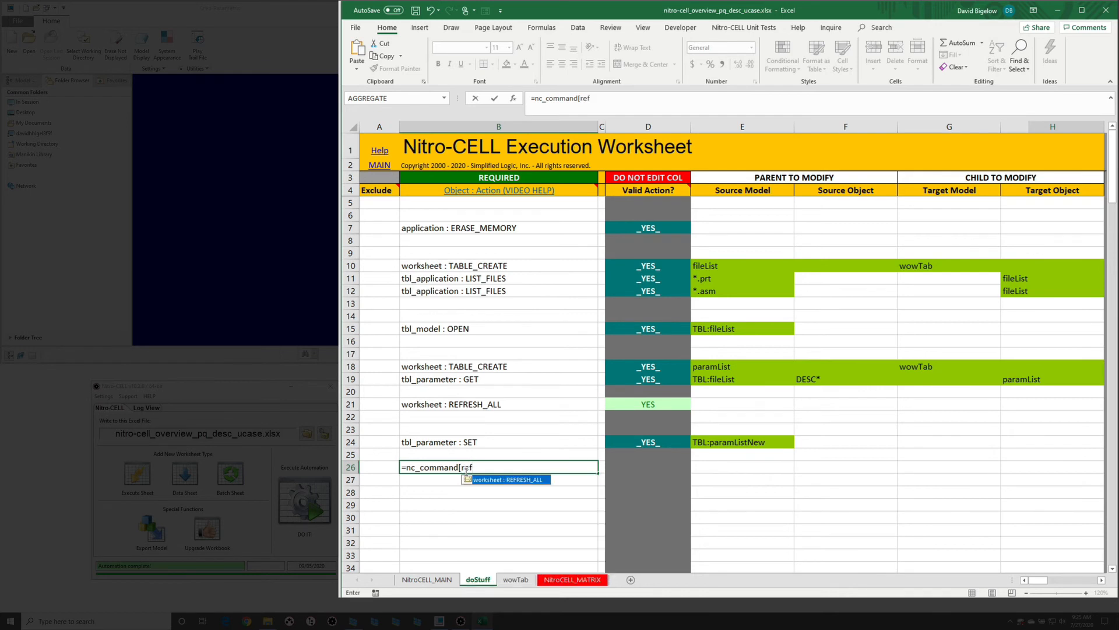
pyautogui.press('BackSpace')
pyautogui.write('g')
pyautogui.doubleClick(505, 489)
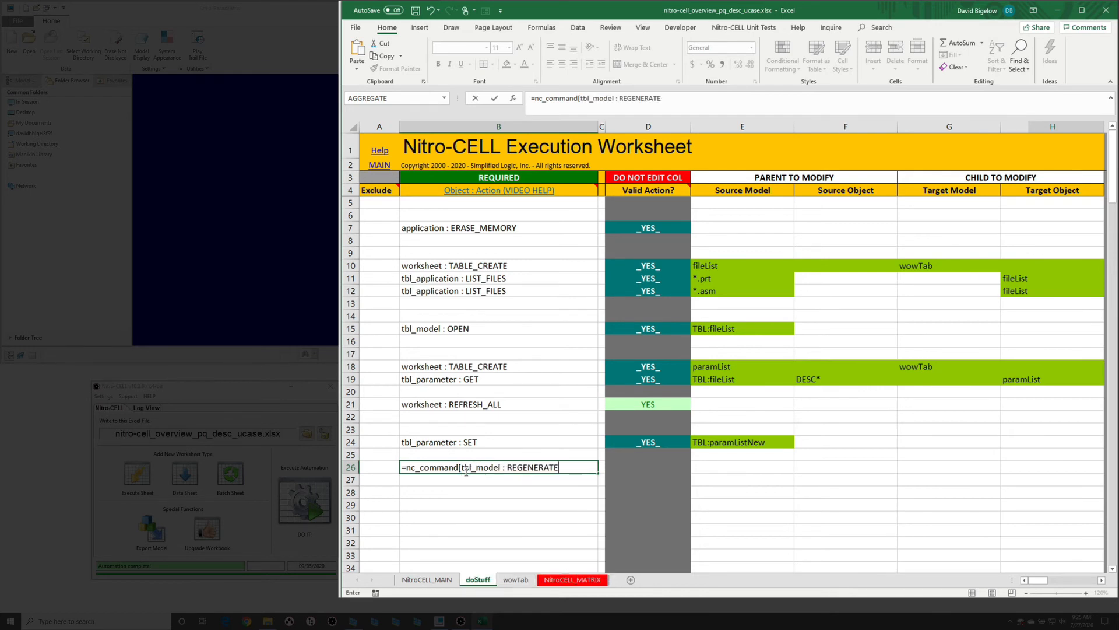
pyautogui.press('Return')
# Copy TBL:paramListNew from the tbl_parameter : SET row into the Source Model cell of the tbl_model : REGENERATE row
pyautogui.click(760, 442)
pyautogui.hotkey('ctrl', 'c')
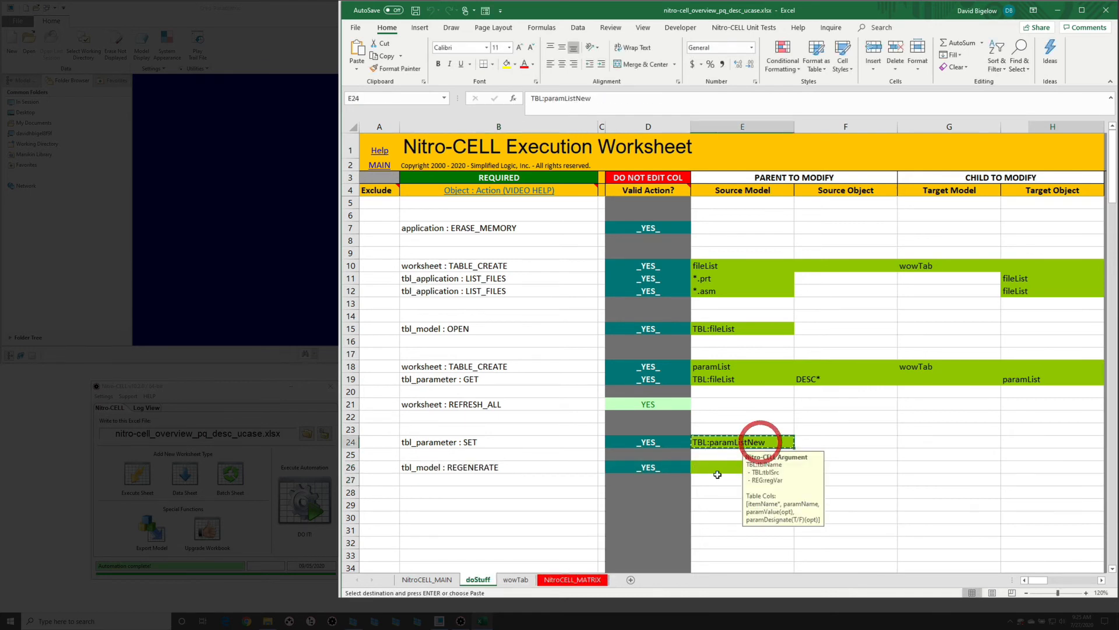
pyautogui.click(717, 475)
pyautogui.click(721, 467)
pyautogui.press('Return')
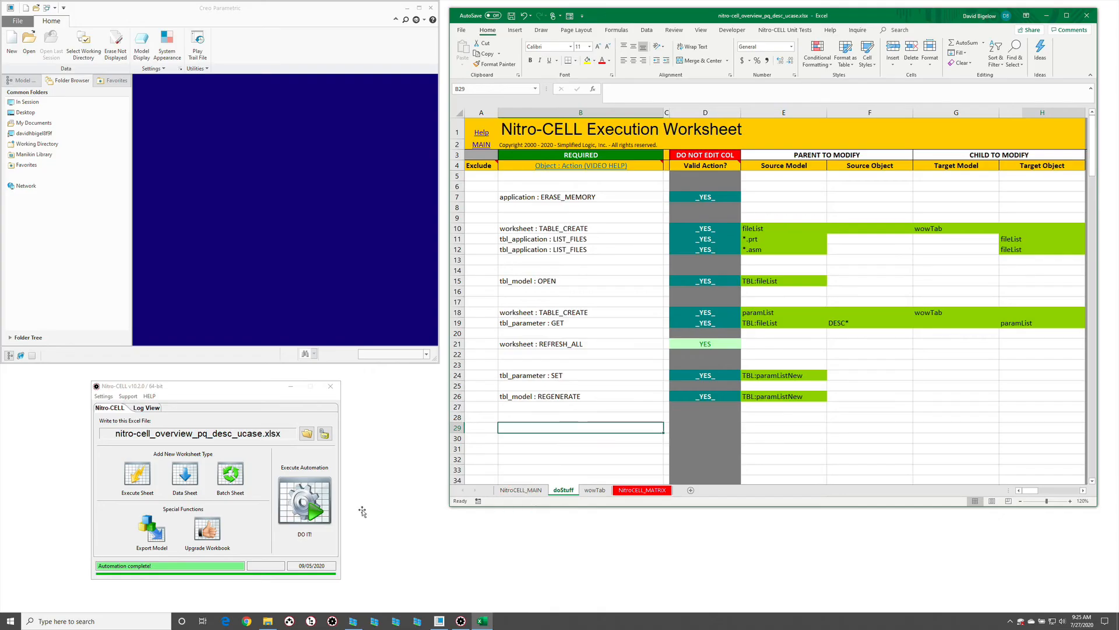
# Switch to Nitro-CELL, execute the workbook's automation, and show the resulting tables on the wowTab worksheet
pyautogui.click(302, 505)
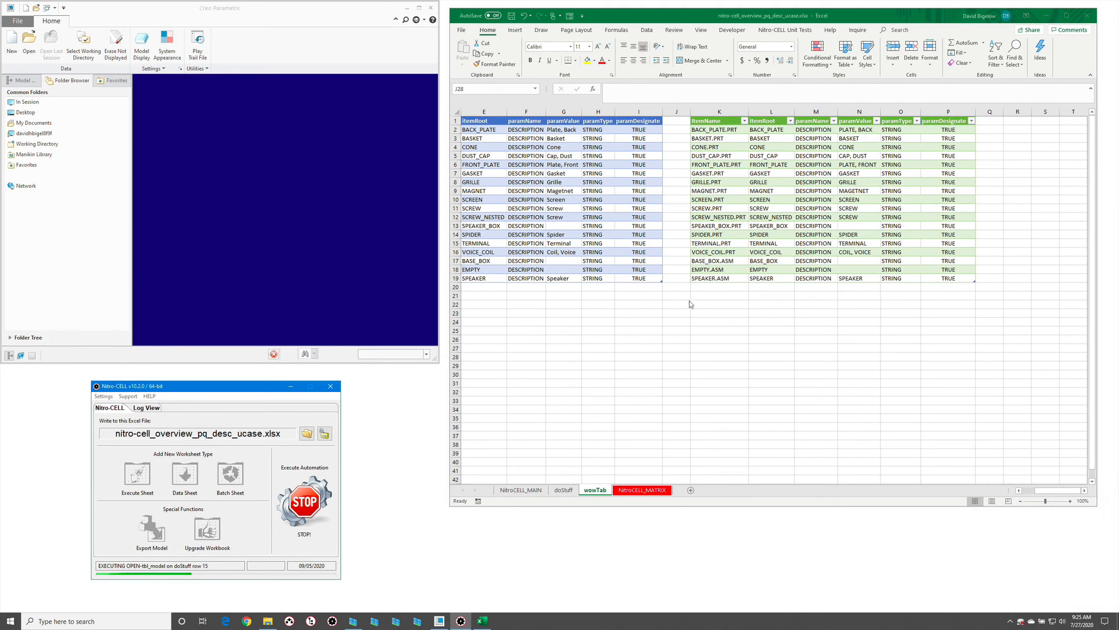
pyautogui.click(563, 490)
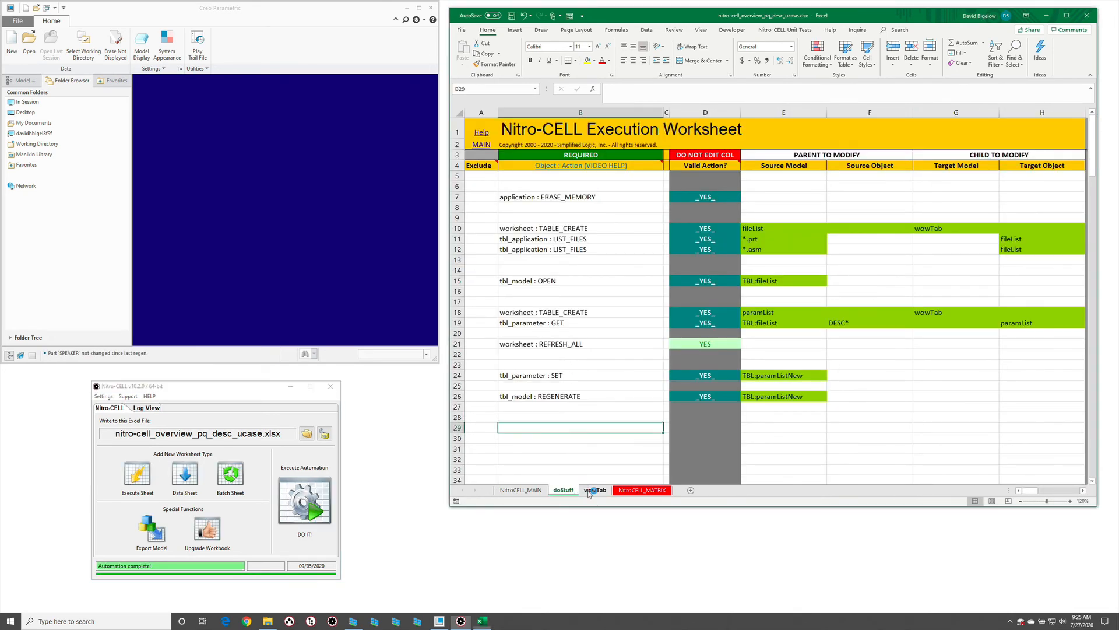
pyautogui.click(595, 490)
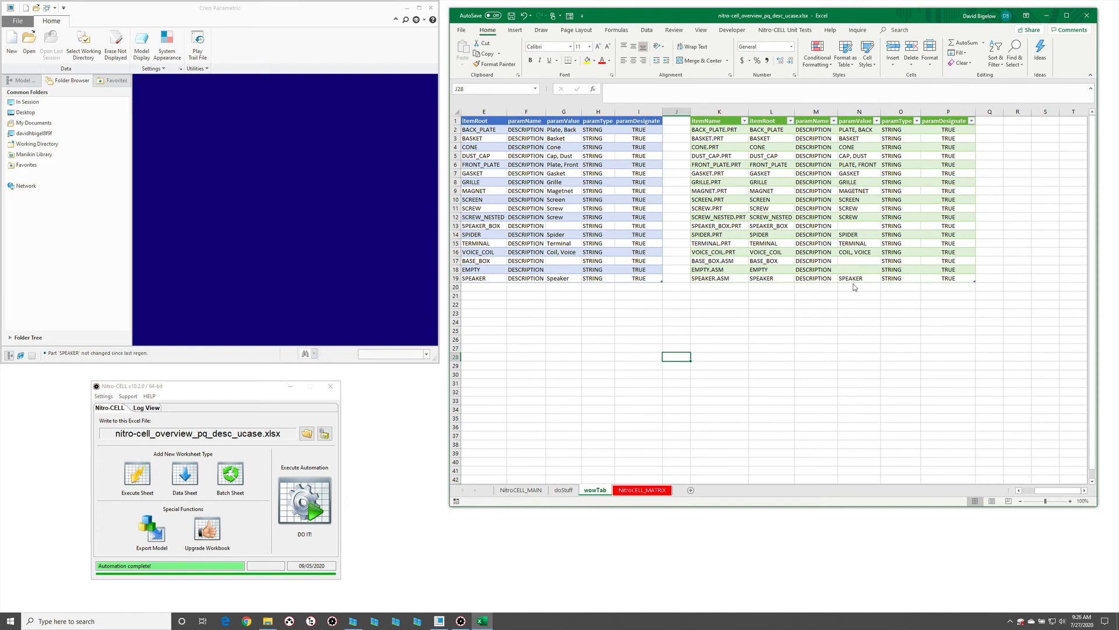
# Switch to Creo Parametric, open front_plate.prt from the session, check its DESCRIPTION parameter value, and close the part
pyautogui.click(273, 192)
pyautogui.hotkey('ctrl', 'o')
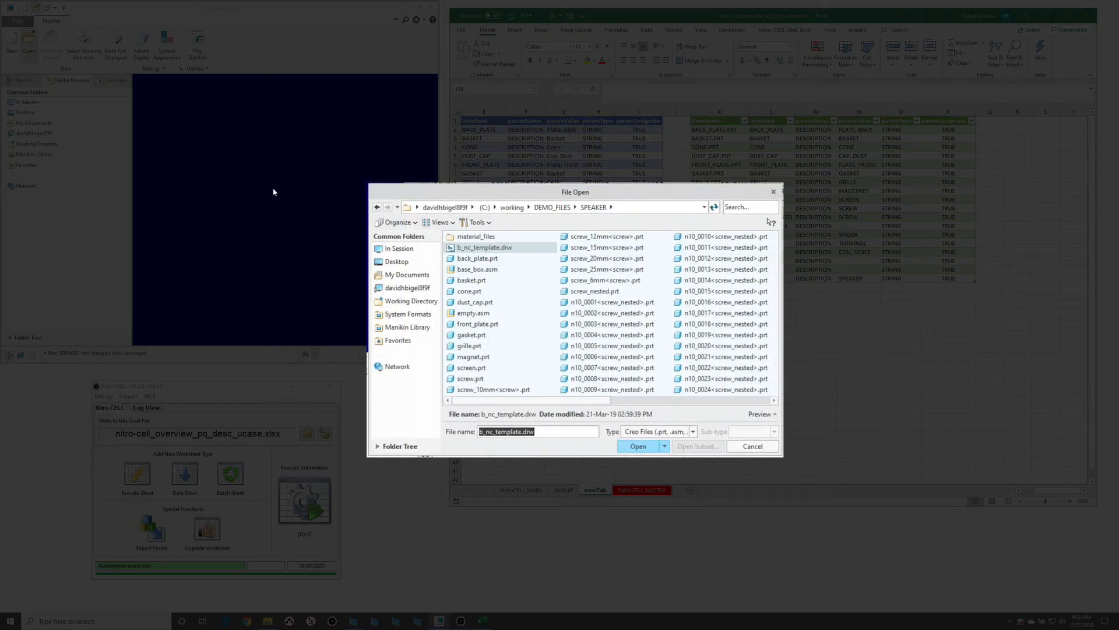
pyautogui.click(416, 249)
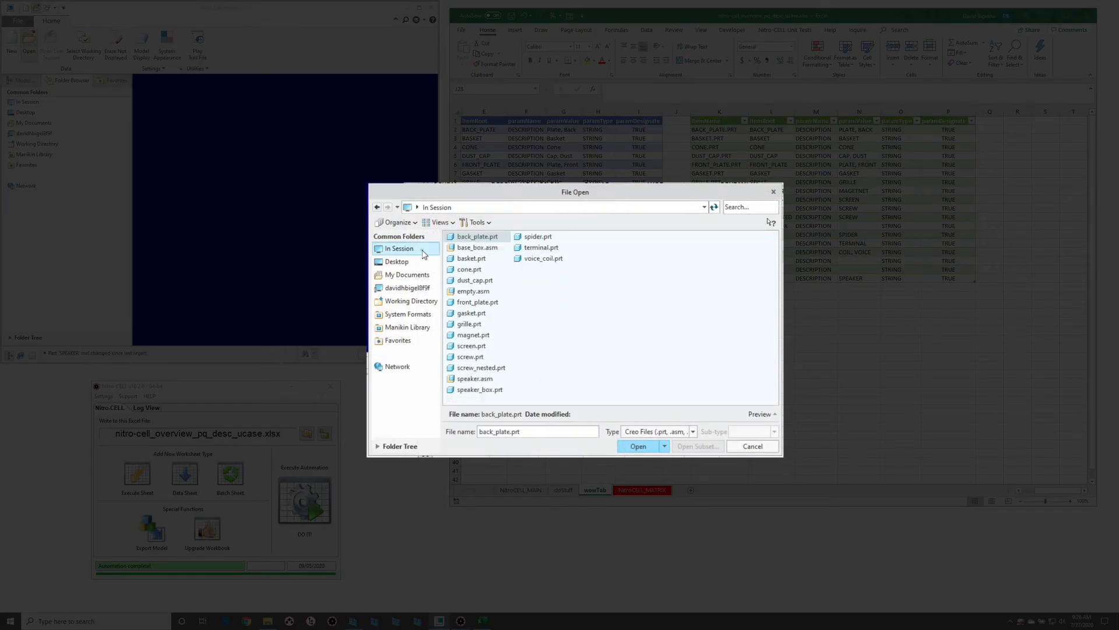
pyautogui.doubleClick(476, 302)
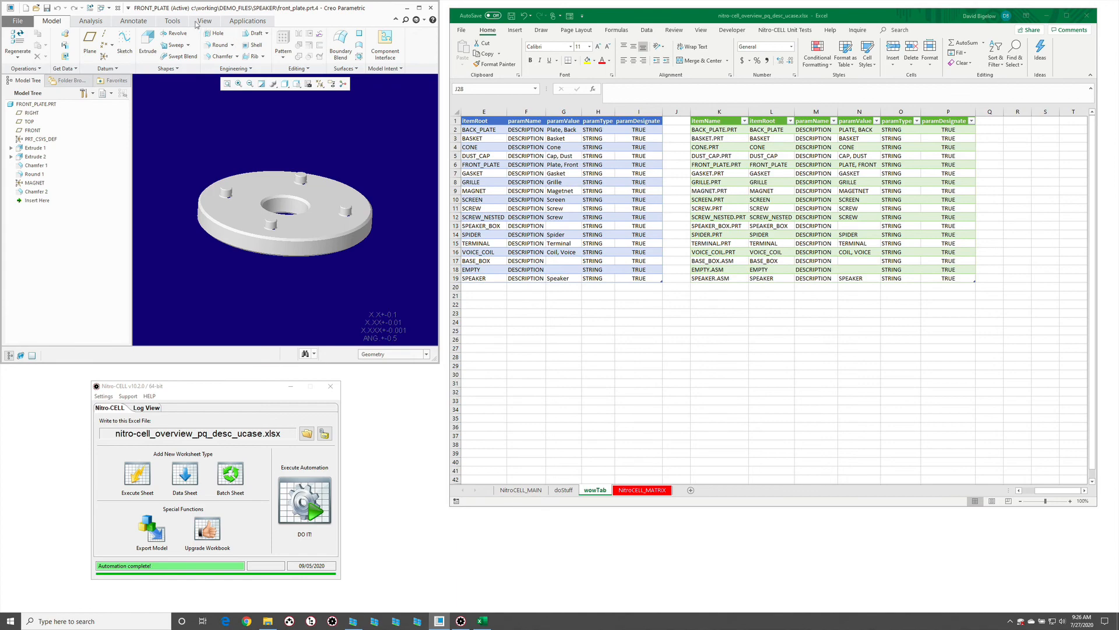
pyautogui.click(177, 22)
pyautogui.click(197, 33)
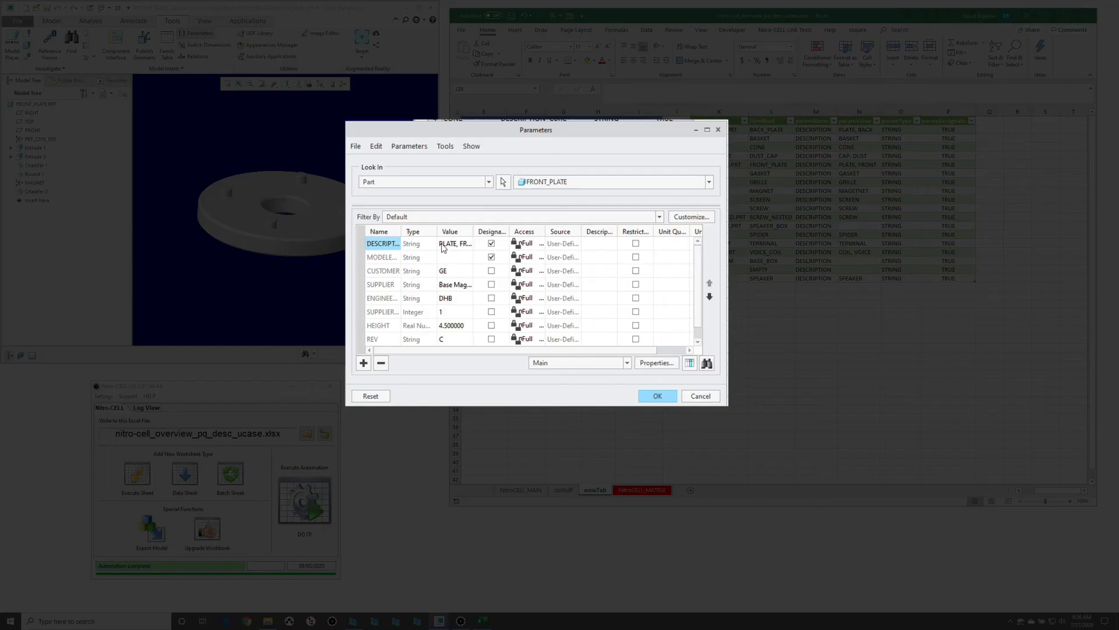
pyautogui.doubleClick(475, 229)
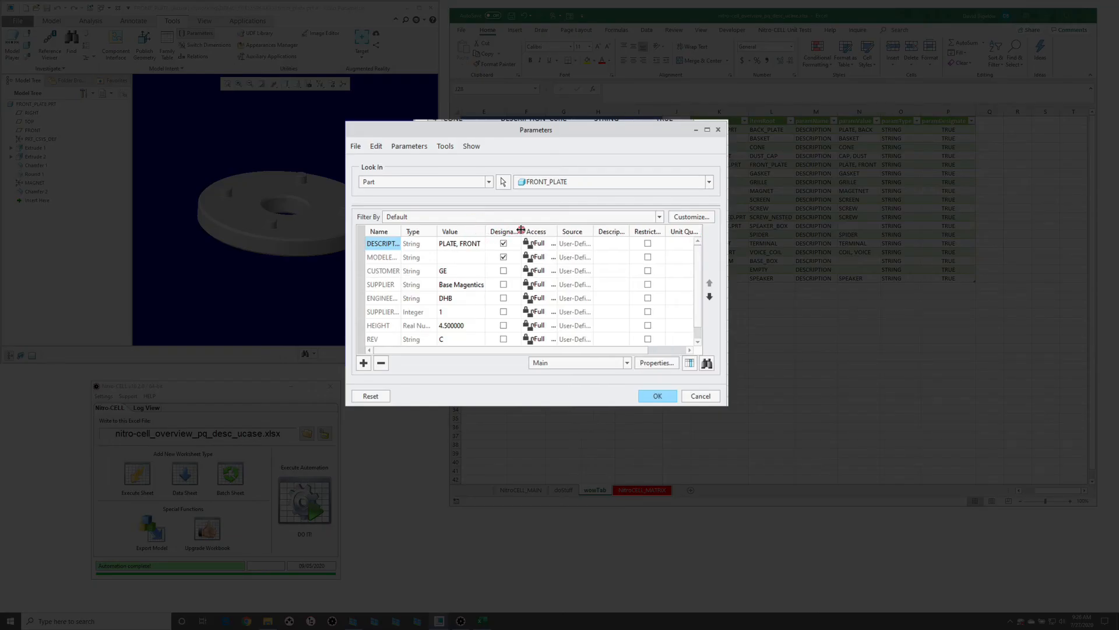
pyautogui.click(709, 396)
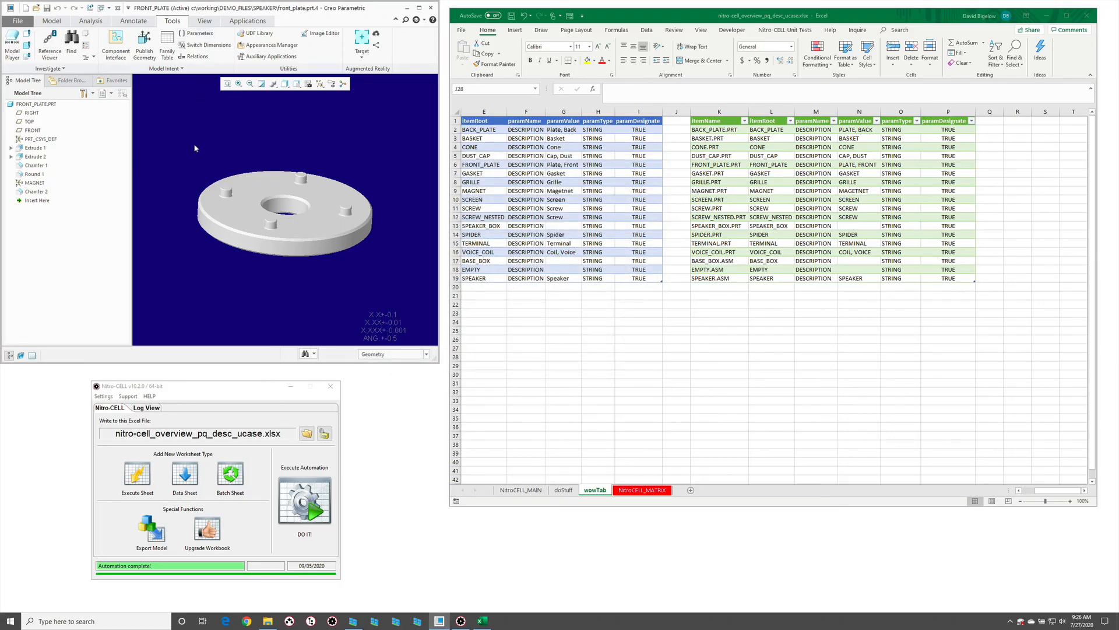
pyautogui.hotkey('ctrl', 'w')
# Open the speaker.asm assembly from the current Creo session
pyautogui.hotkey('ctrl', 'o')
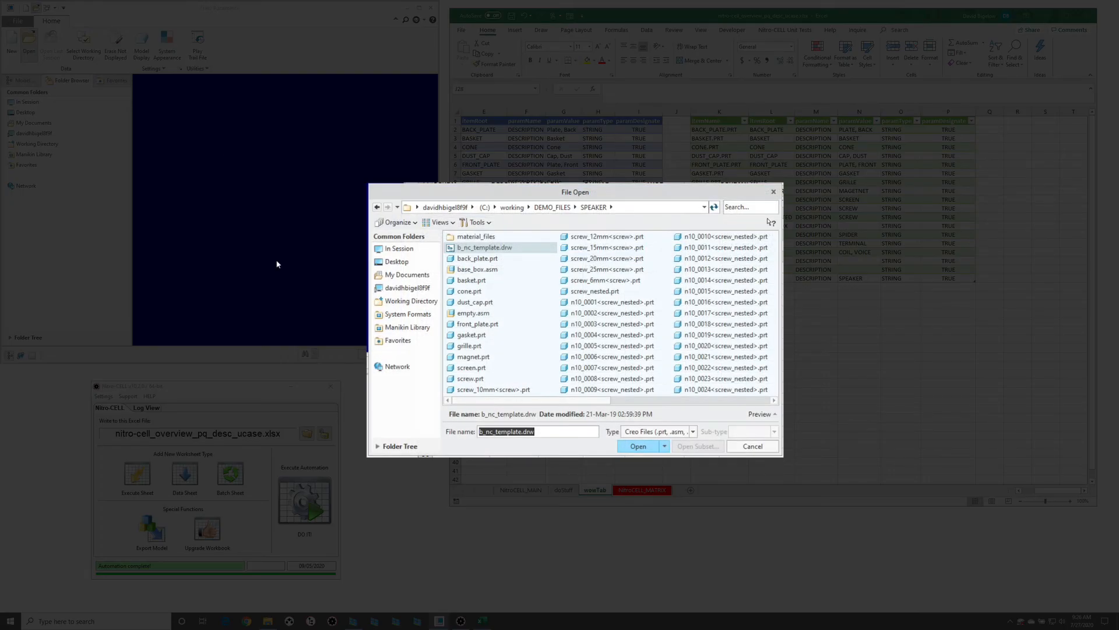
pyautogui.click(409, 253)
pyautogui.doubleClick(485, 380)
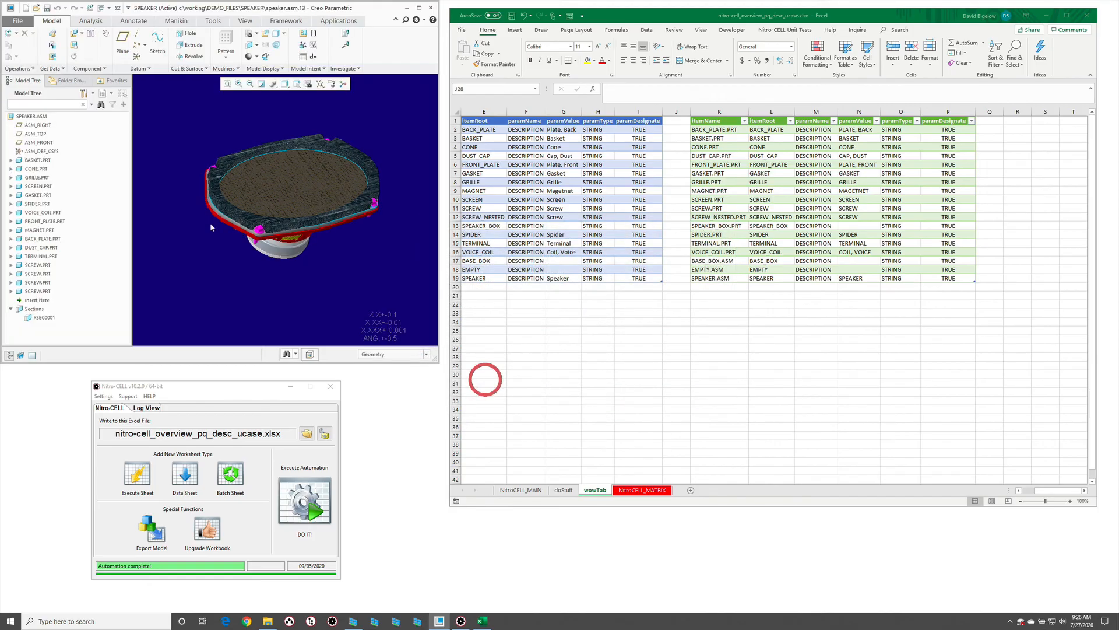
pyautogui.click(88, 94)
pyautogui.click(87, 103)
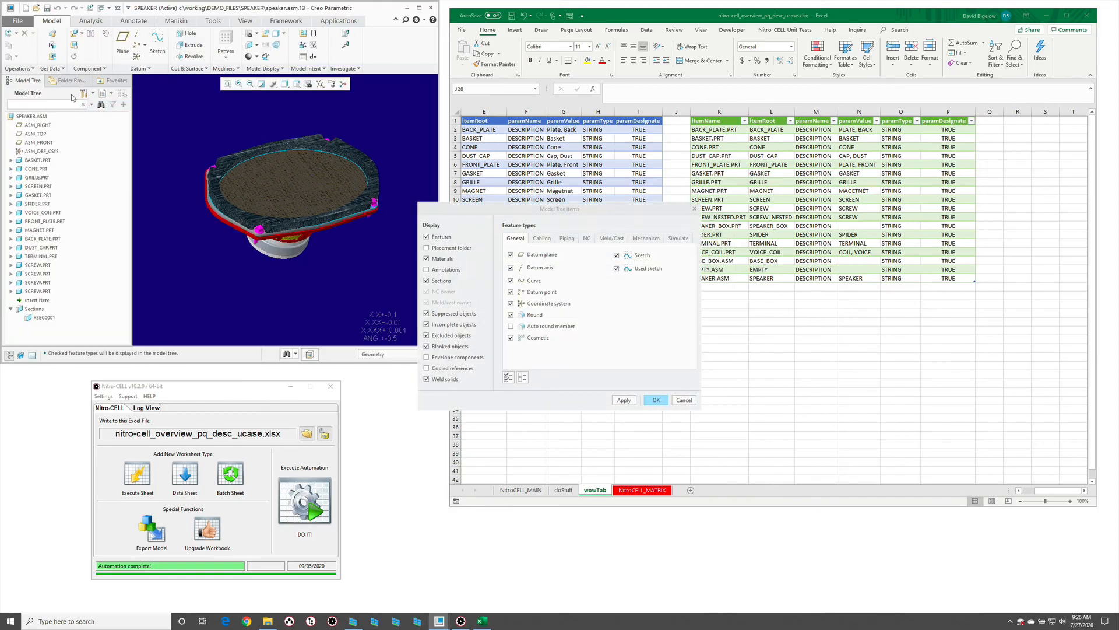
pyautogui.press('Escape')
# Add the DESCRIPTION model parameter as a column in the model tree of the speaker assembly
pyautogui.click(86, 93)
pyautogui.click(119, 116)
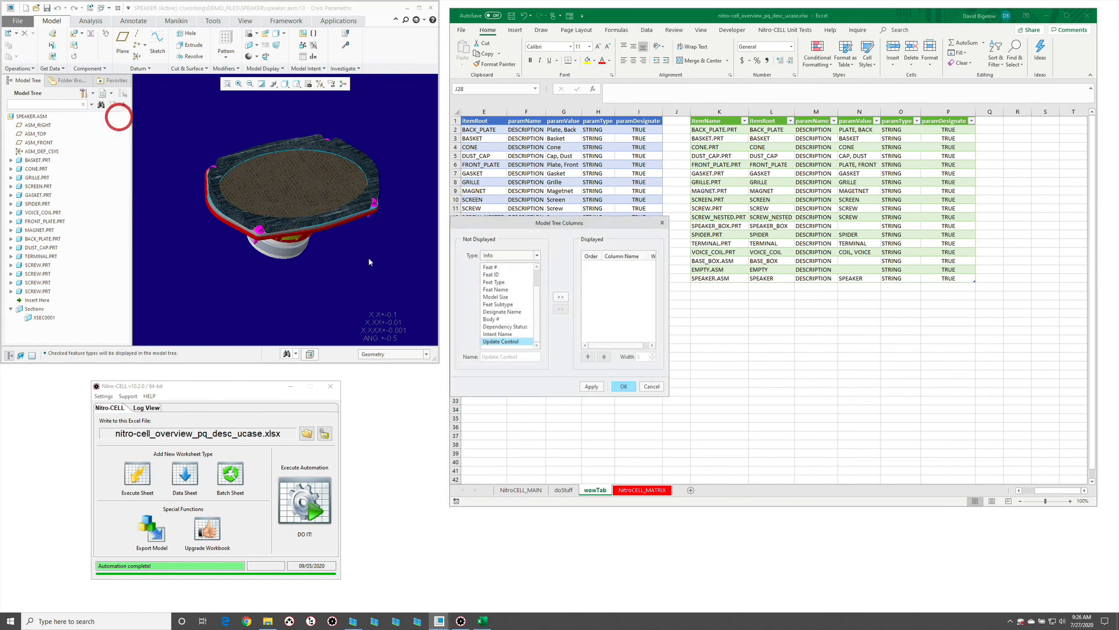
pyautogui.click(518, 256)
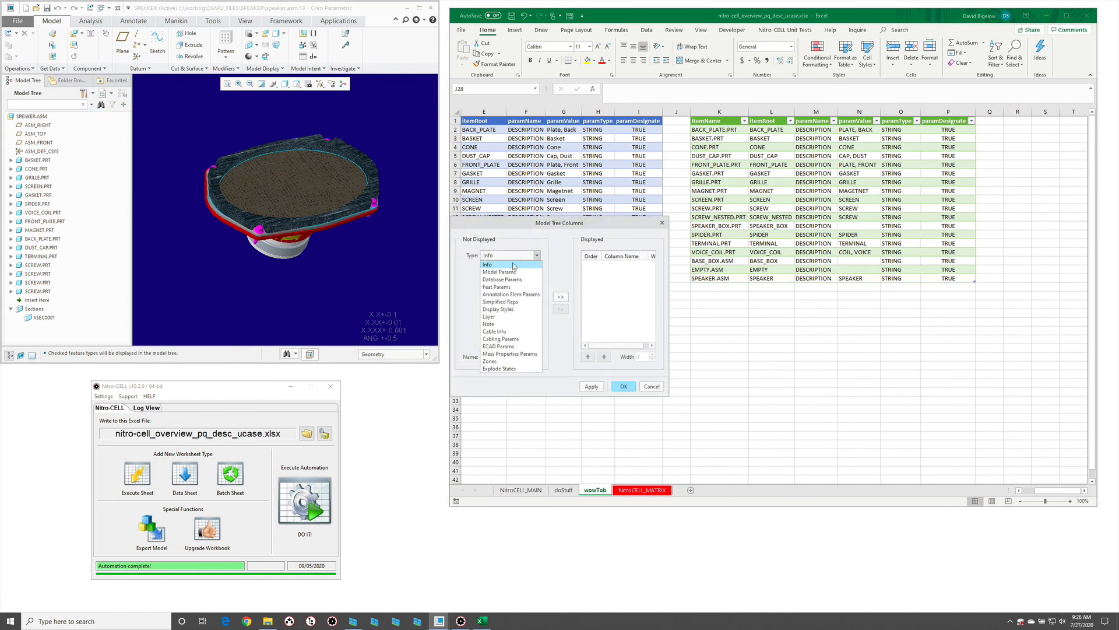
pyautogui.click(509, 272)
pyautogui.doubleClick(508, 268)
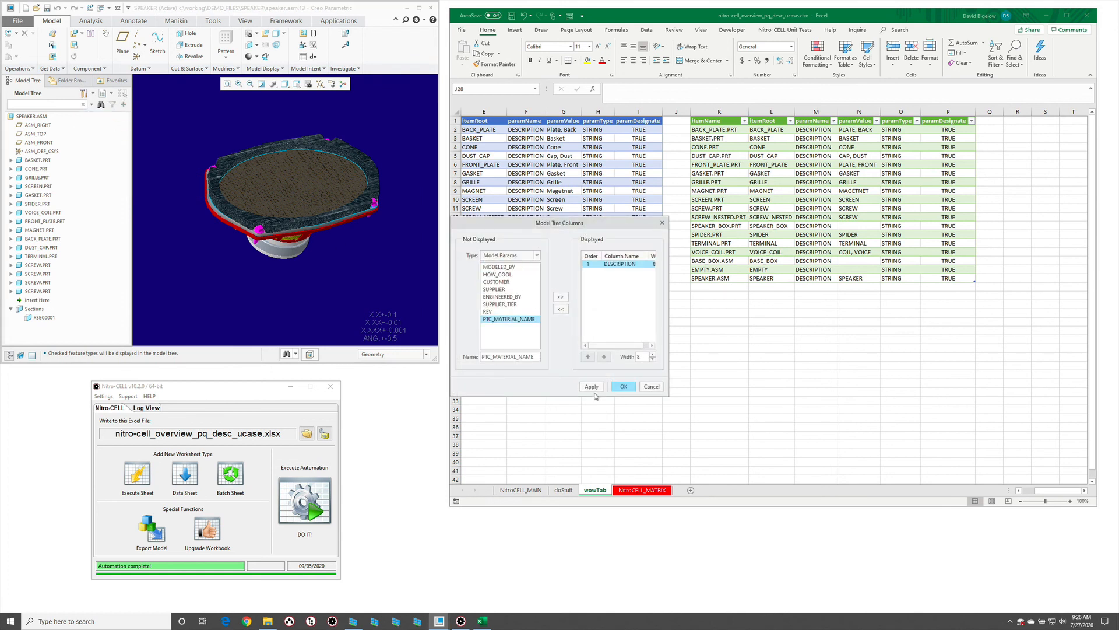
pyautogui.click(593, 386)
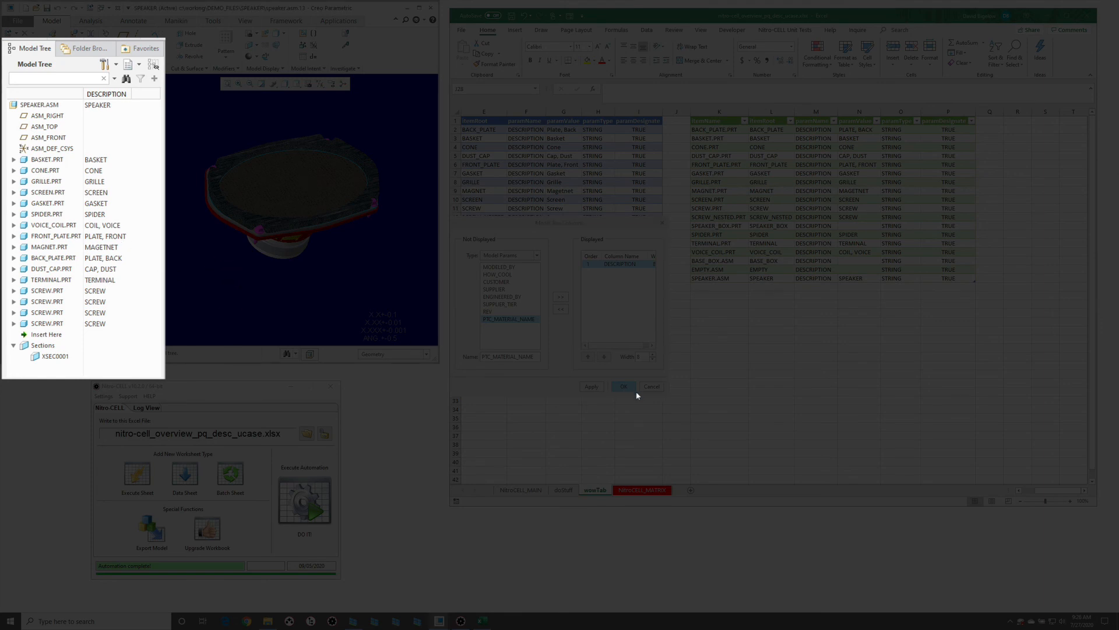
pyautogui.click(651, 386)
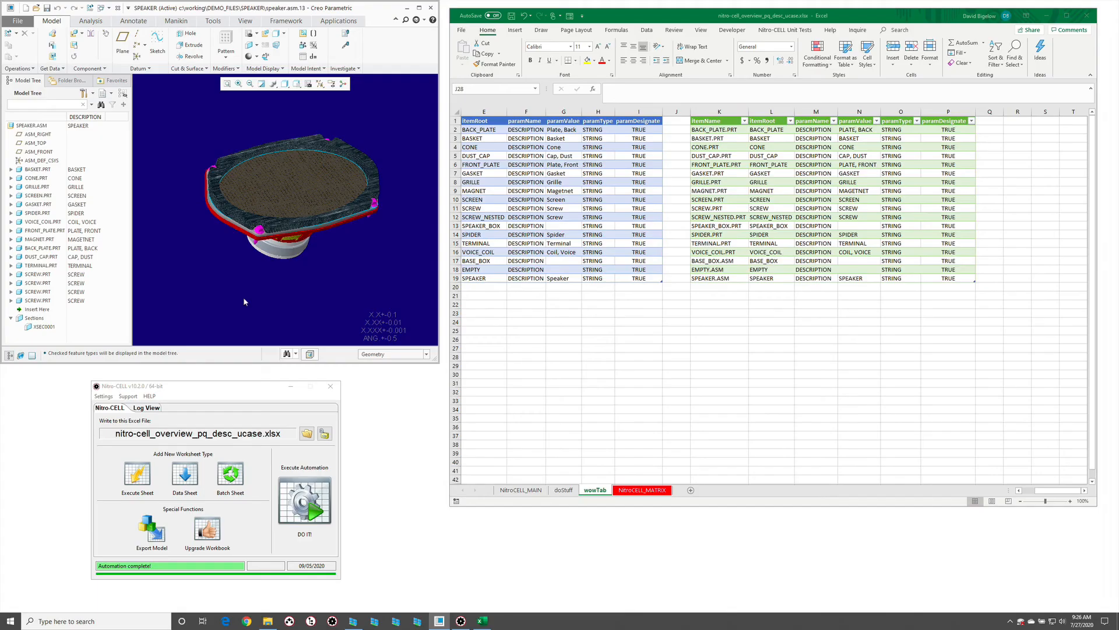
# Switch to Excel and review the command sequence on doStuff and the parameter tables on wowTab
pyautogui.click(620, 390)
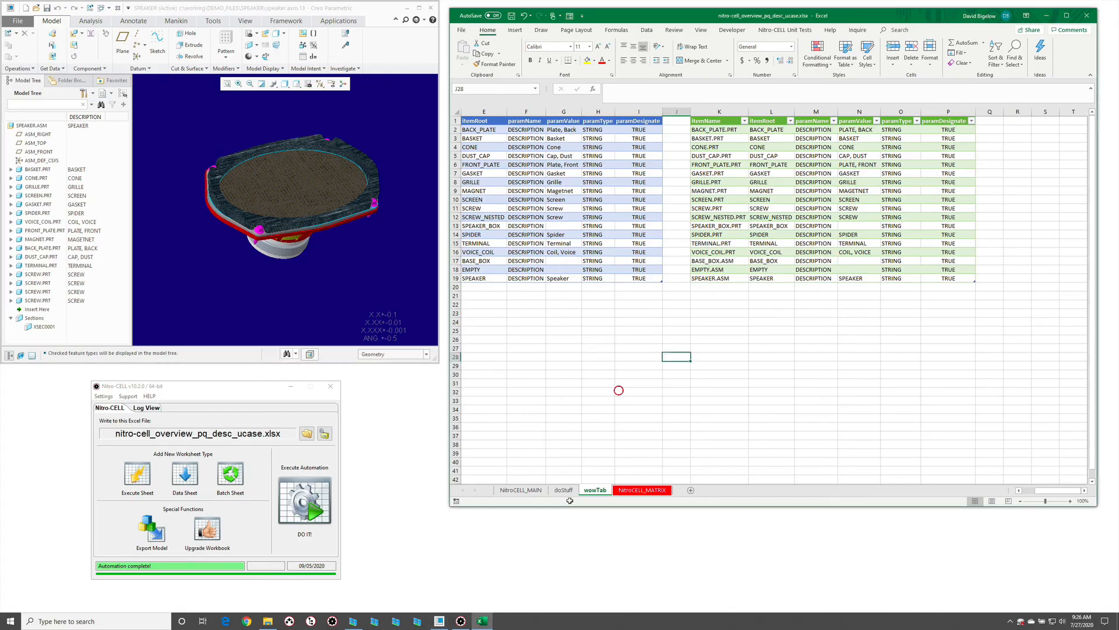
pyautogui.click(563, 489)
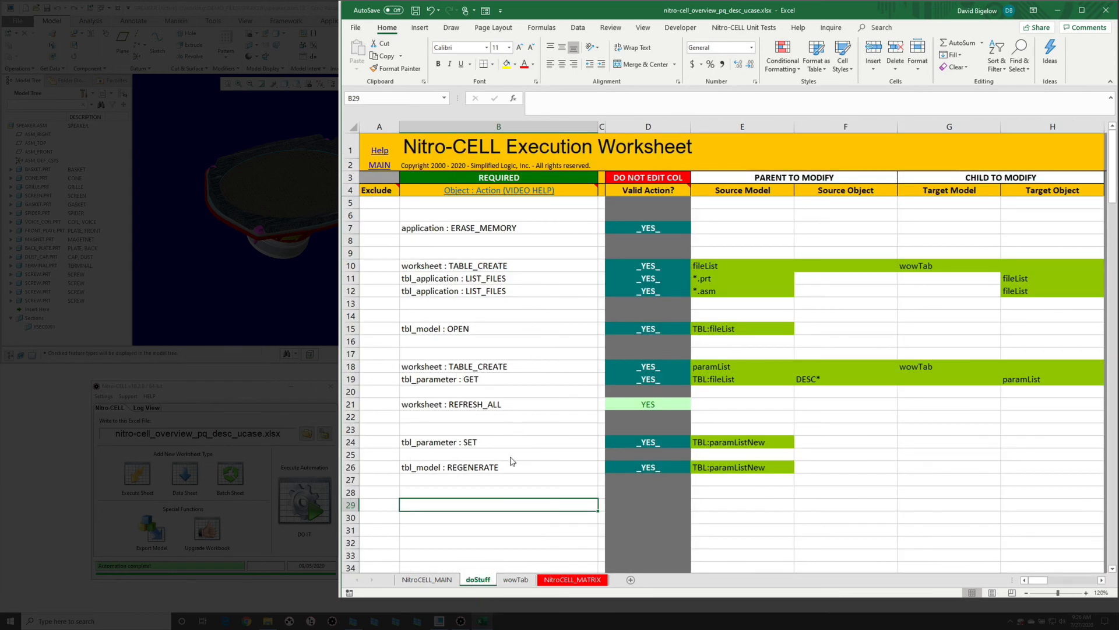
pyautogui.click(516, 579)
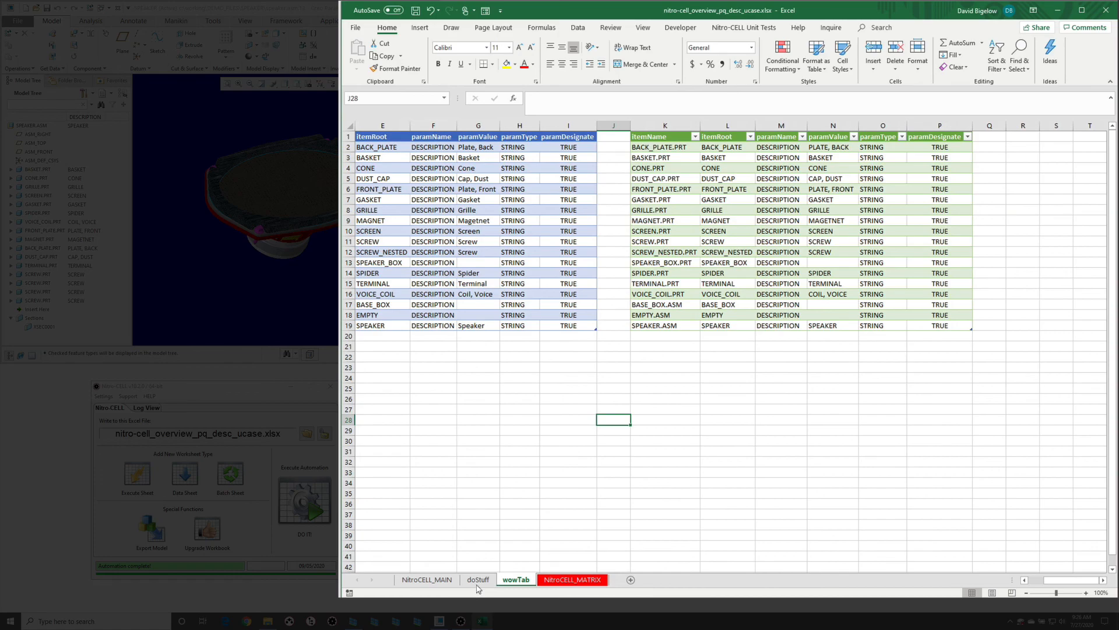